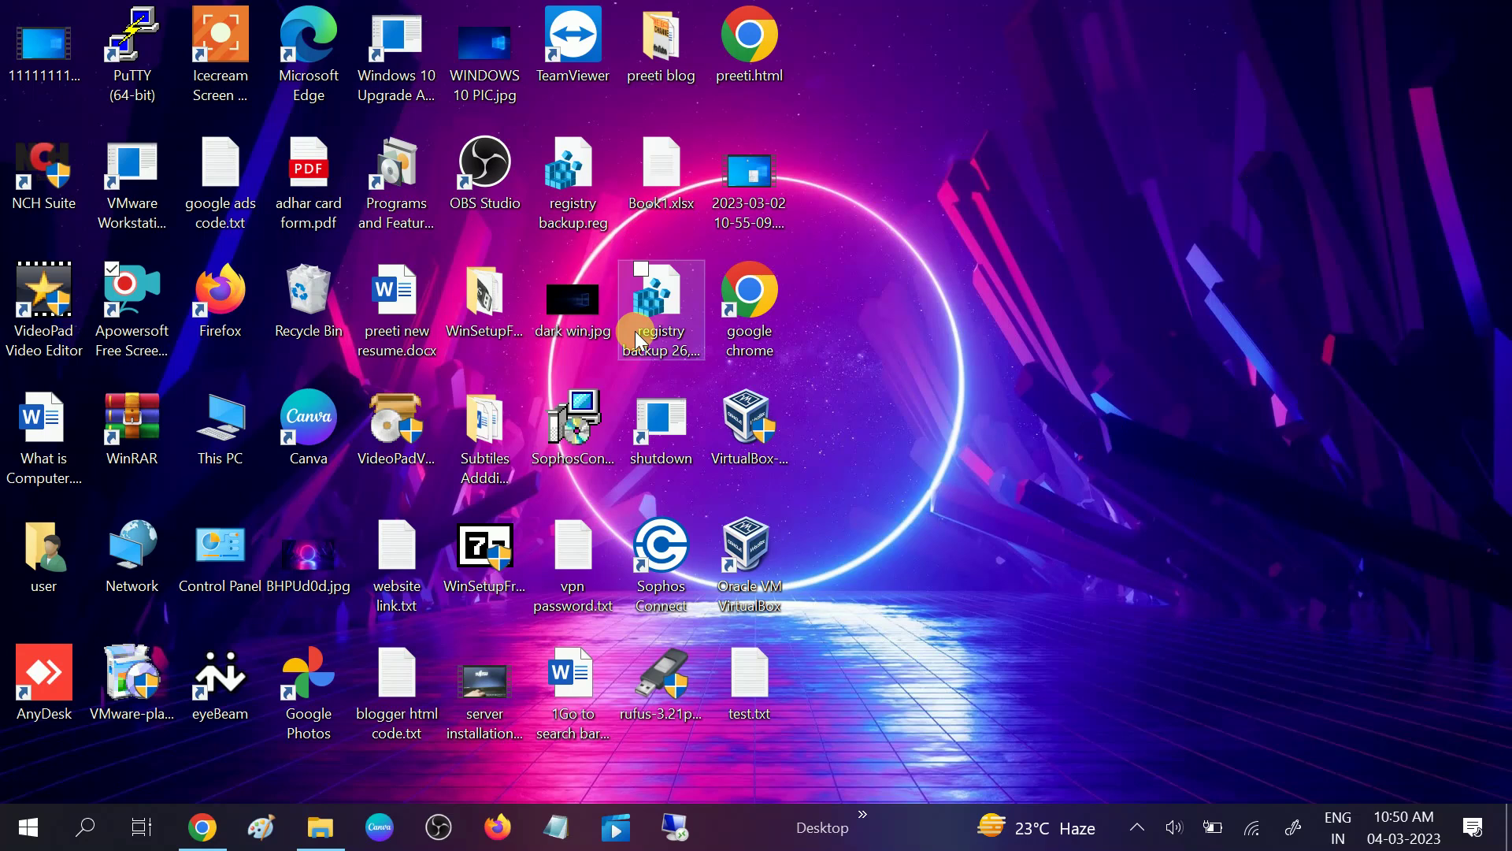
# Step: Refresh the desktop, then search 'control' and launch Control Panel from the results
pyautogui.rightClick(905, 239)
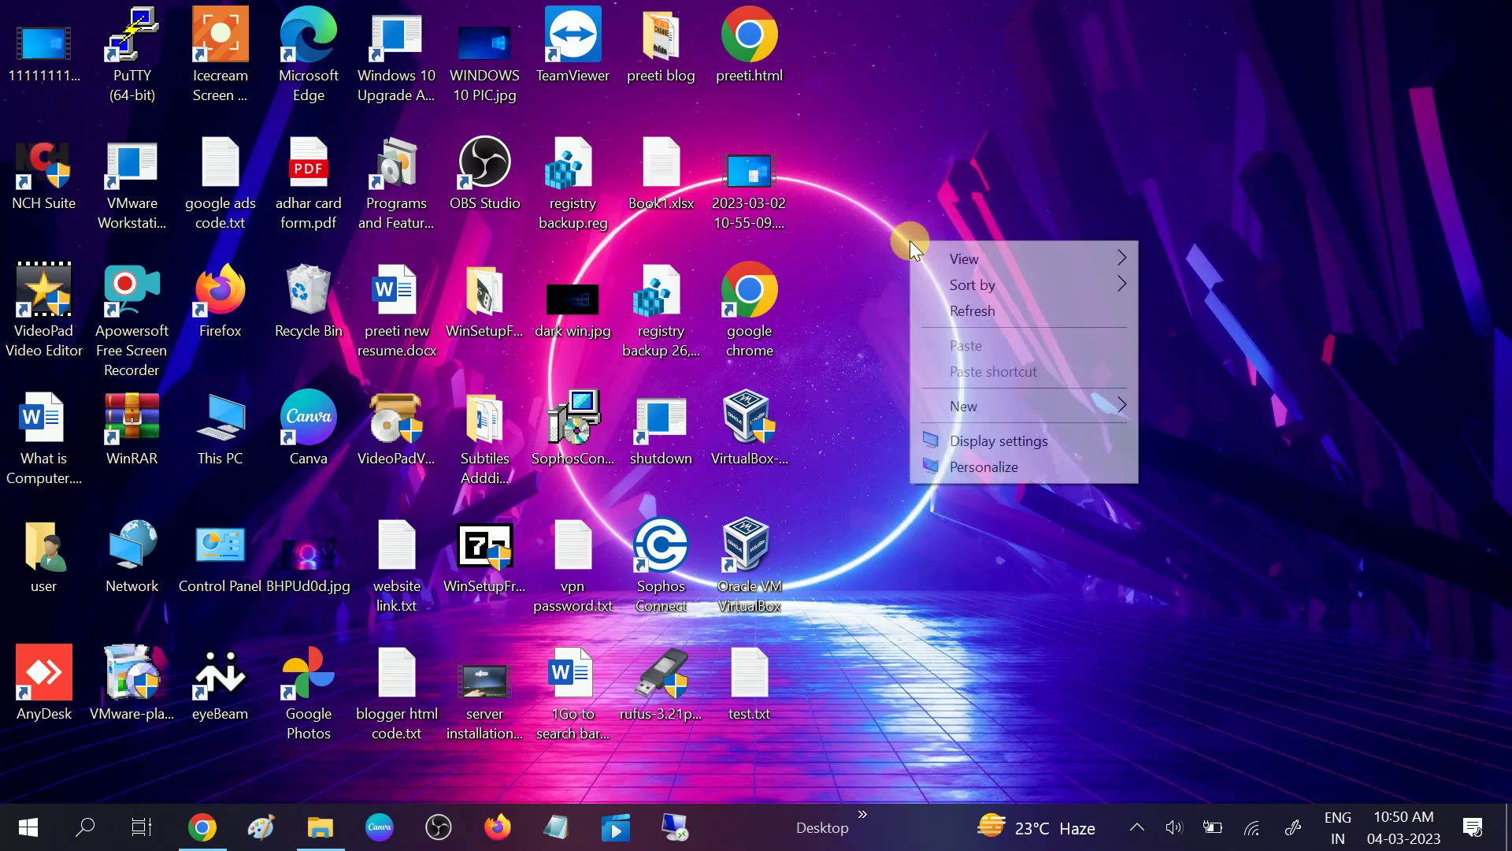
pyautogui.click(966, 310)
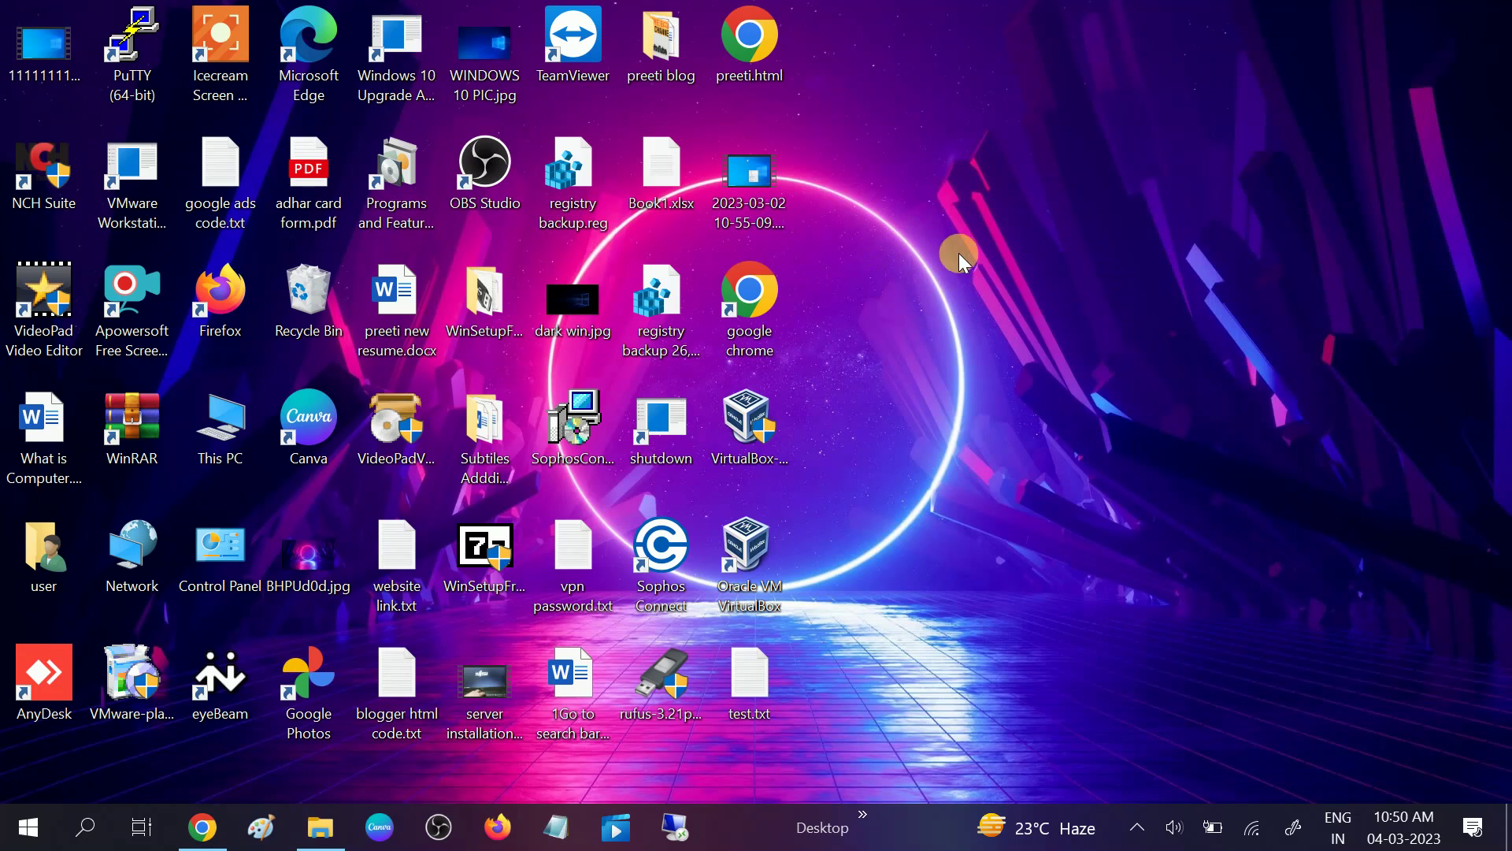
pyautogui.click(78, 833)
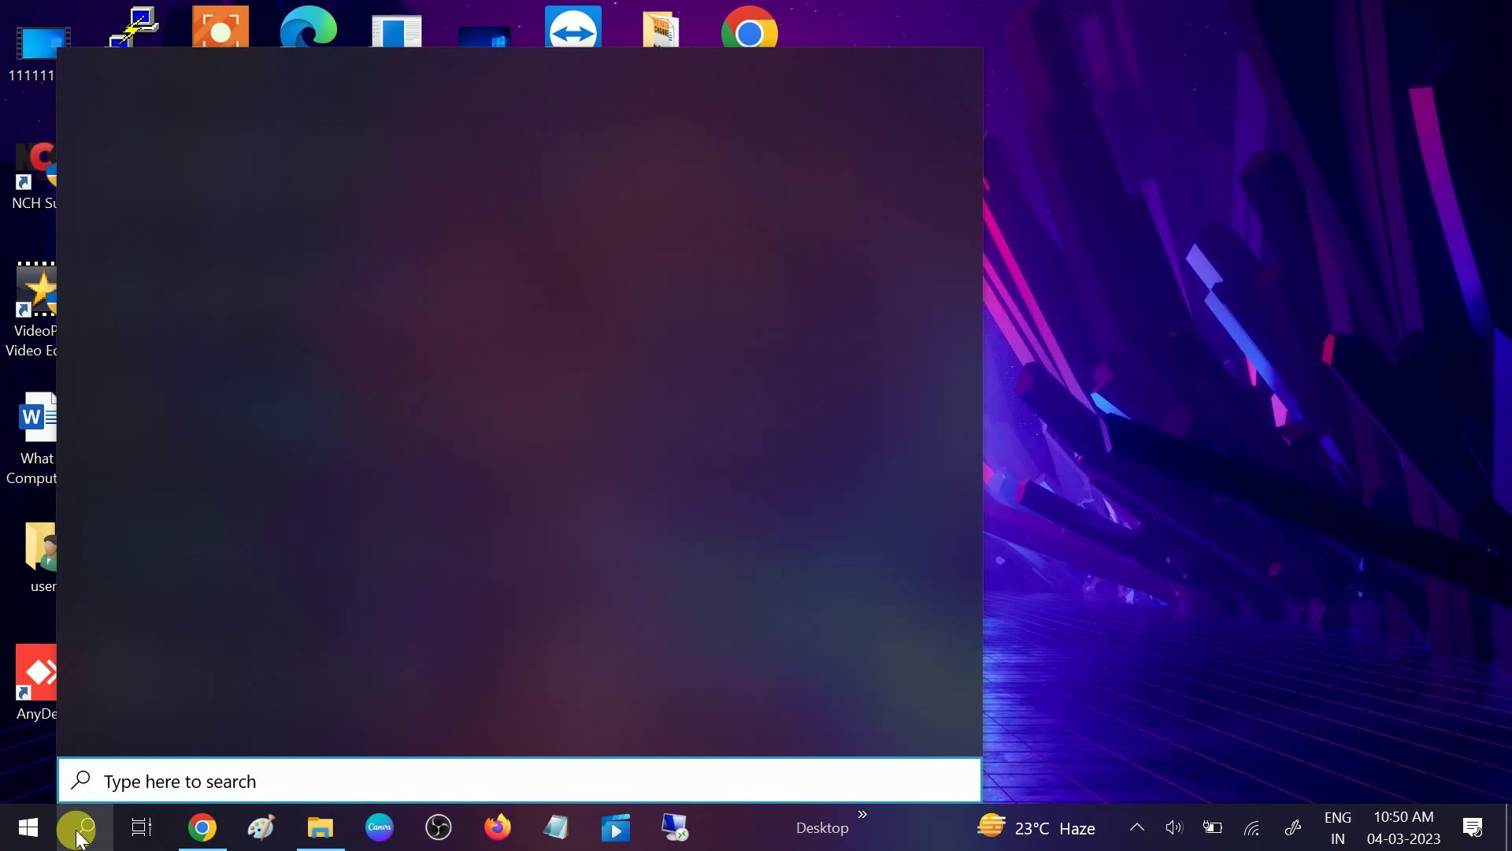
pyautogui.write('cont')
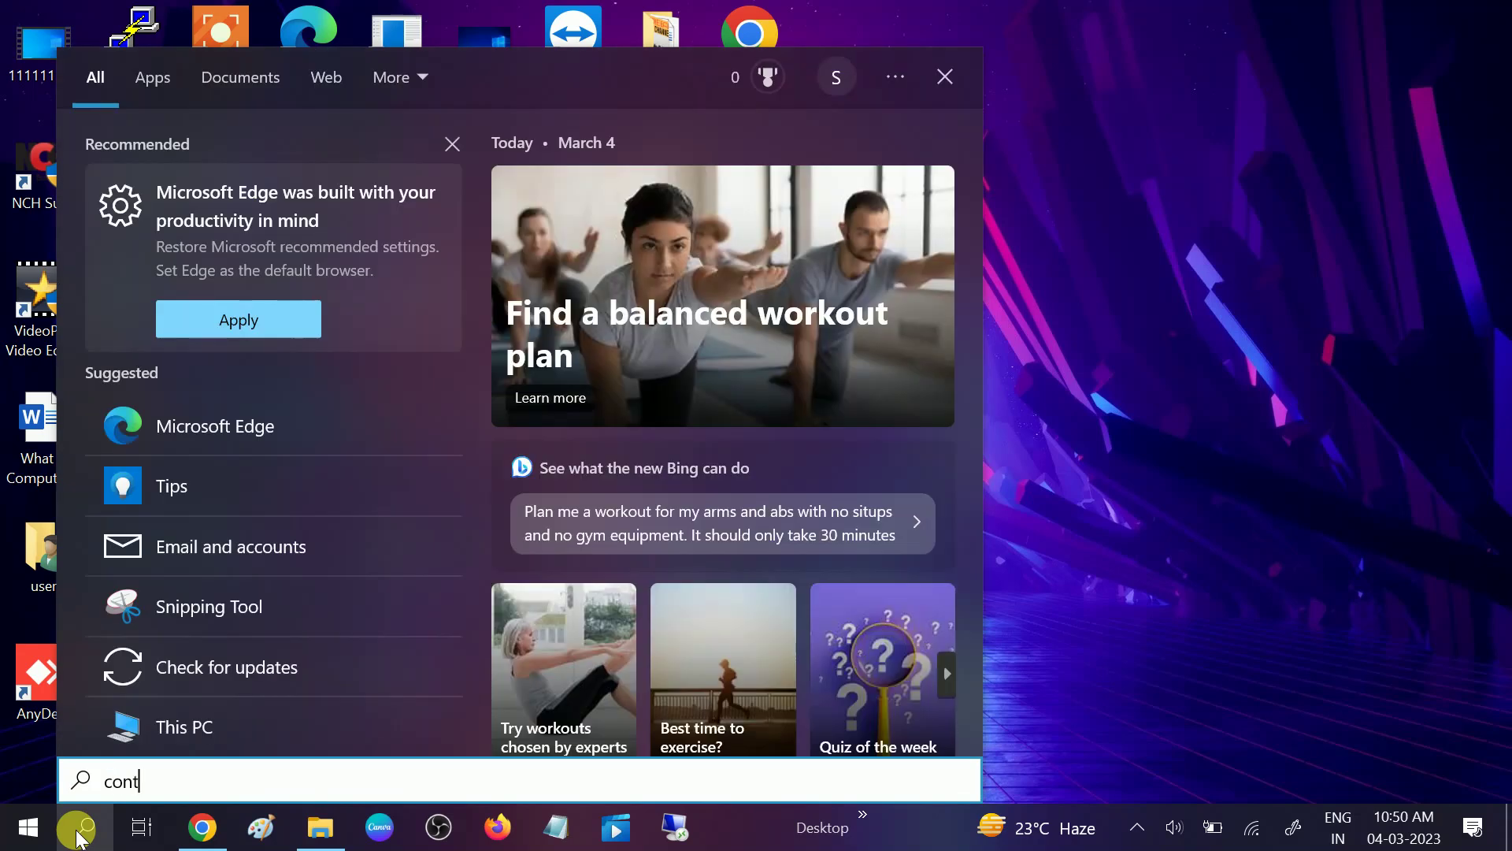
pyautogui.write('rol')
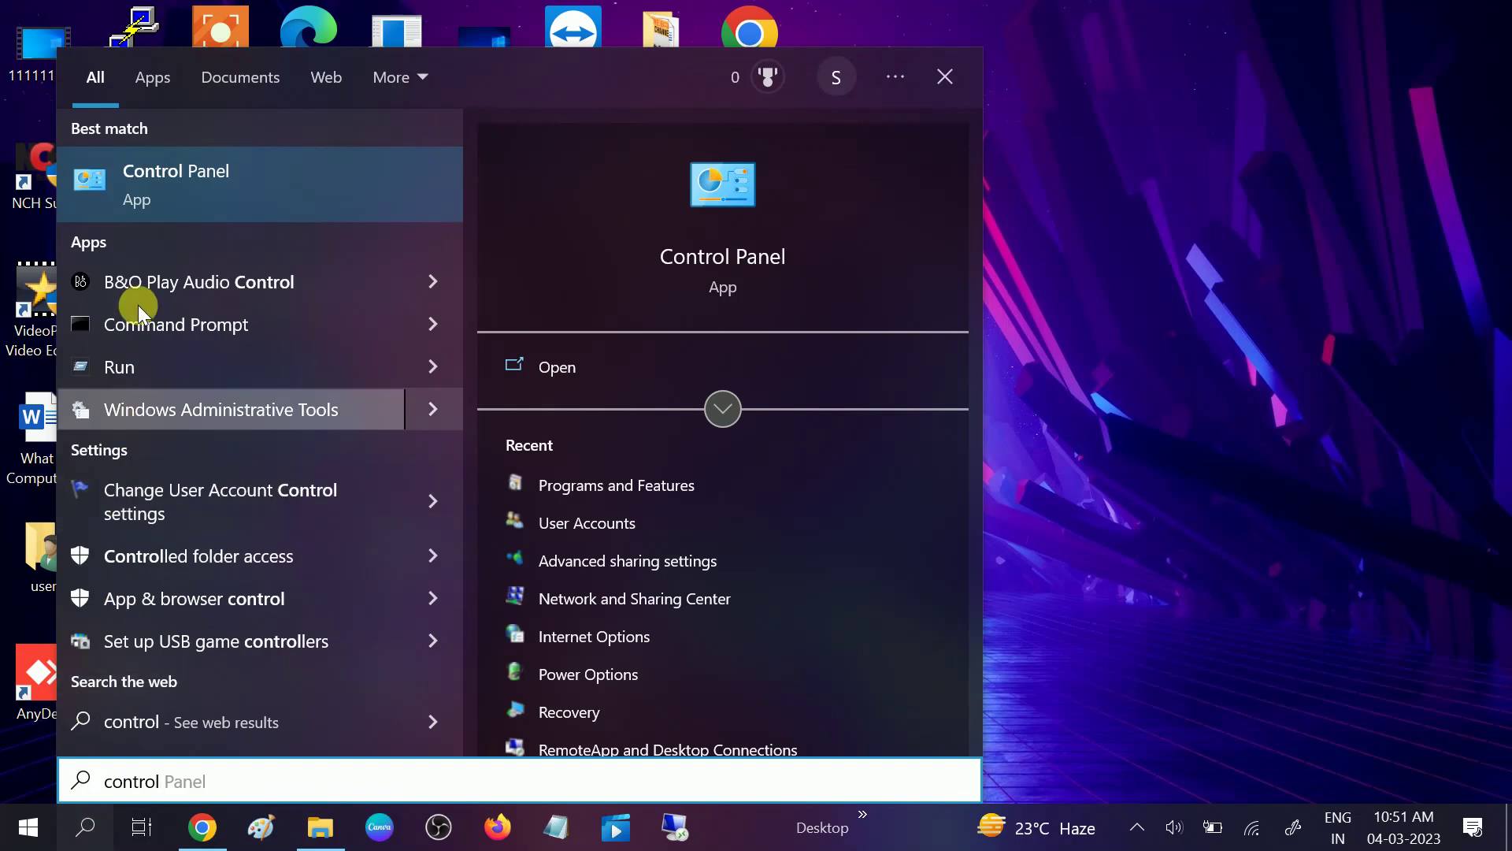
pyautogui.click(216, 171)
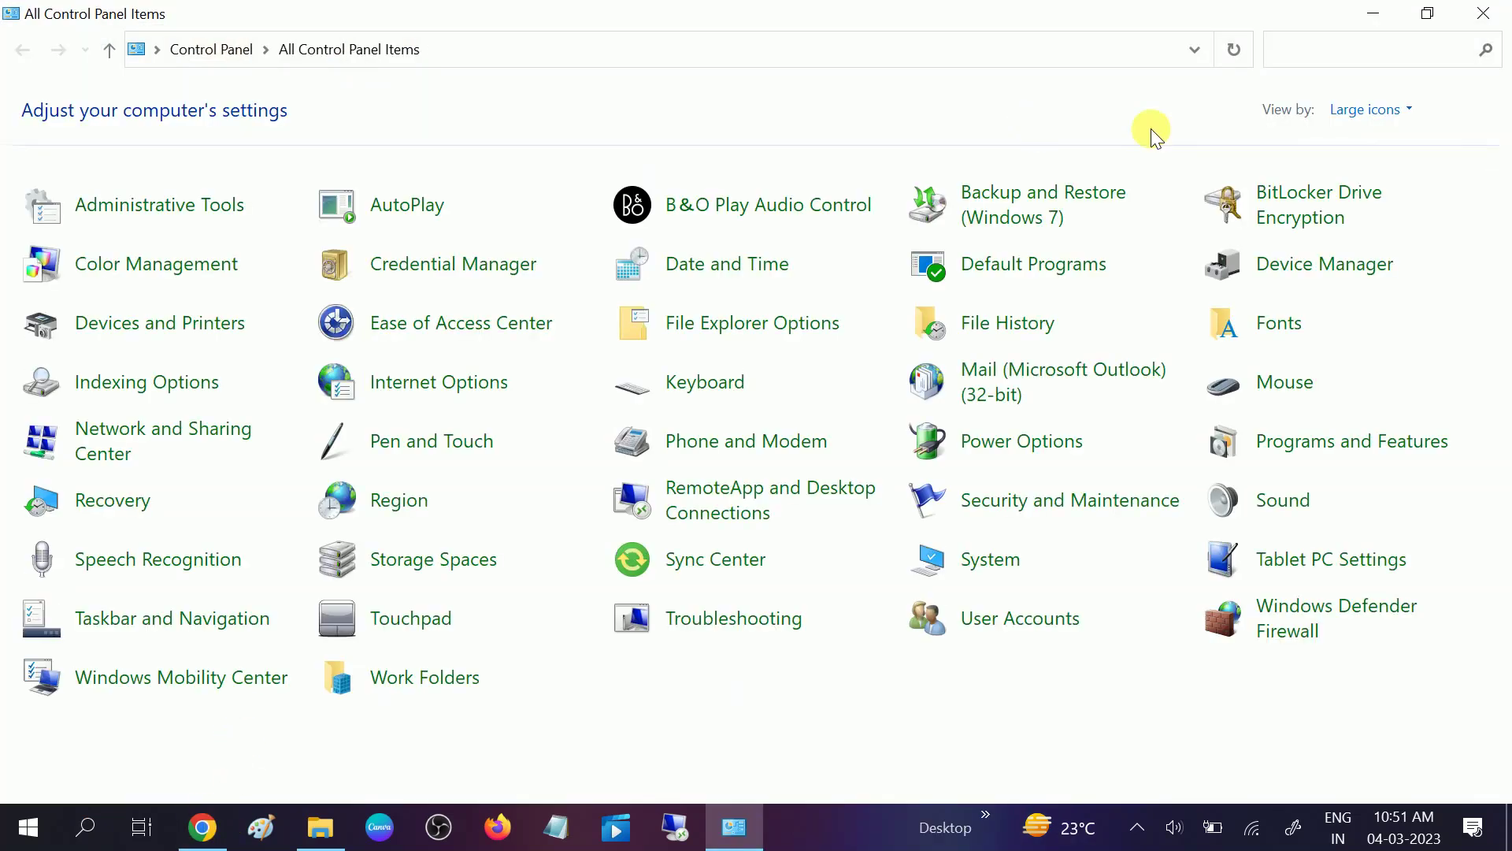
# Step: Keep Control Panel in Large icons view and open User Accounts
pyautogui.click(1357, 112)
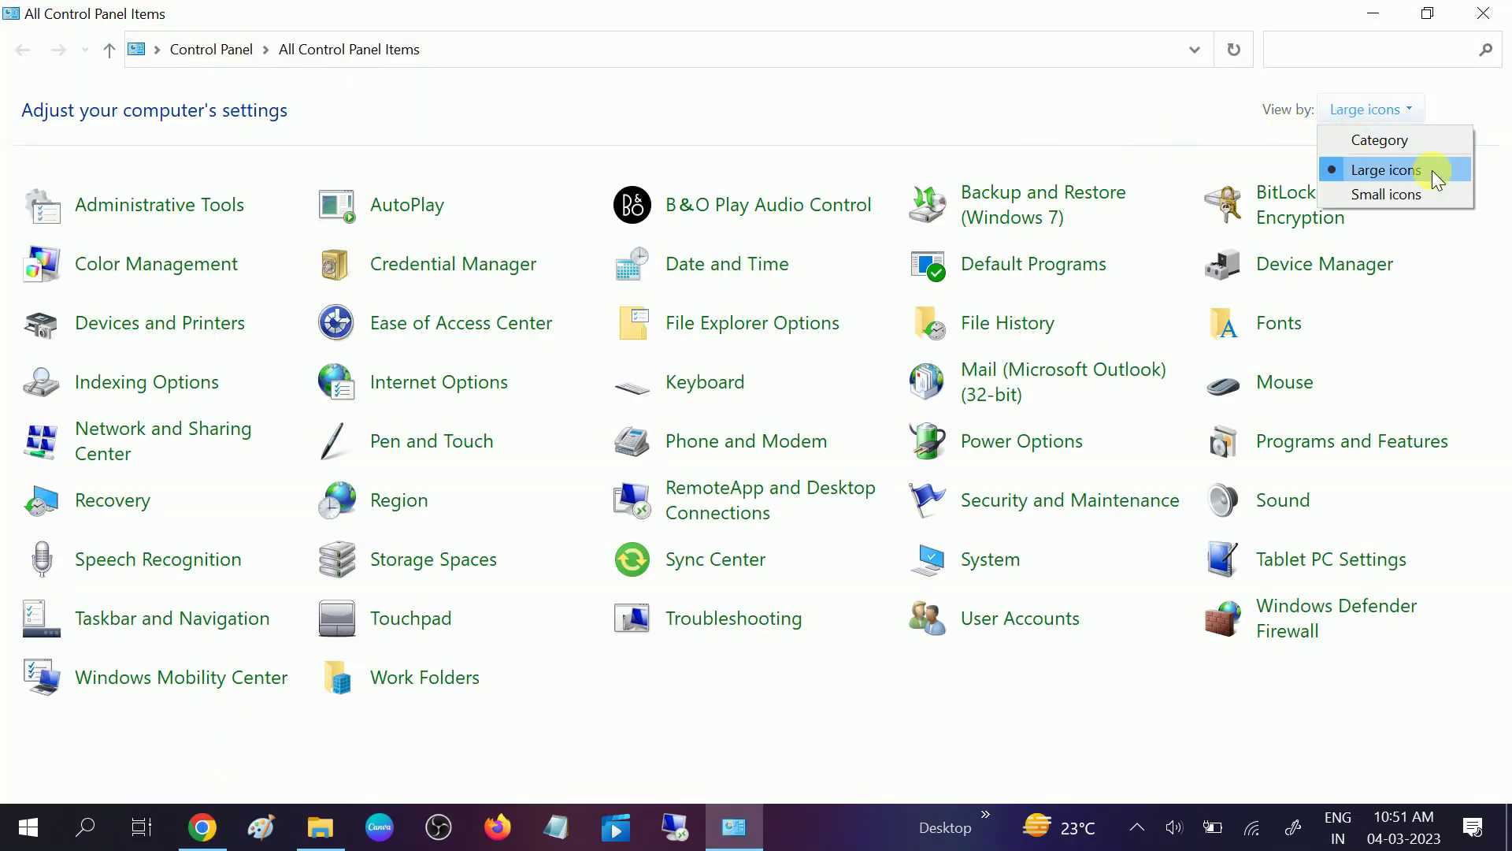
pyautogui.click(1399, 170)
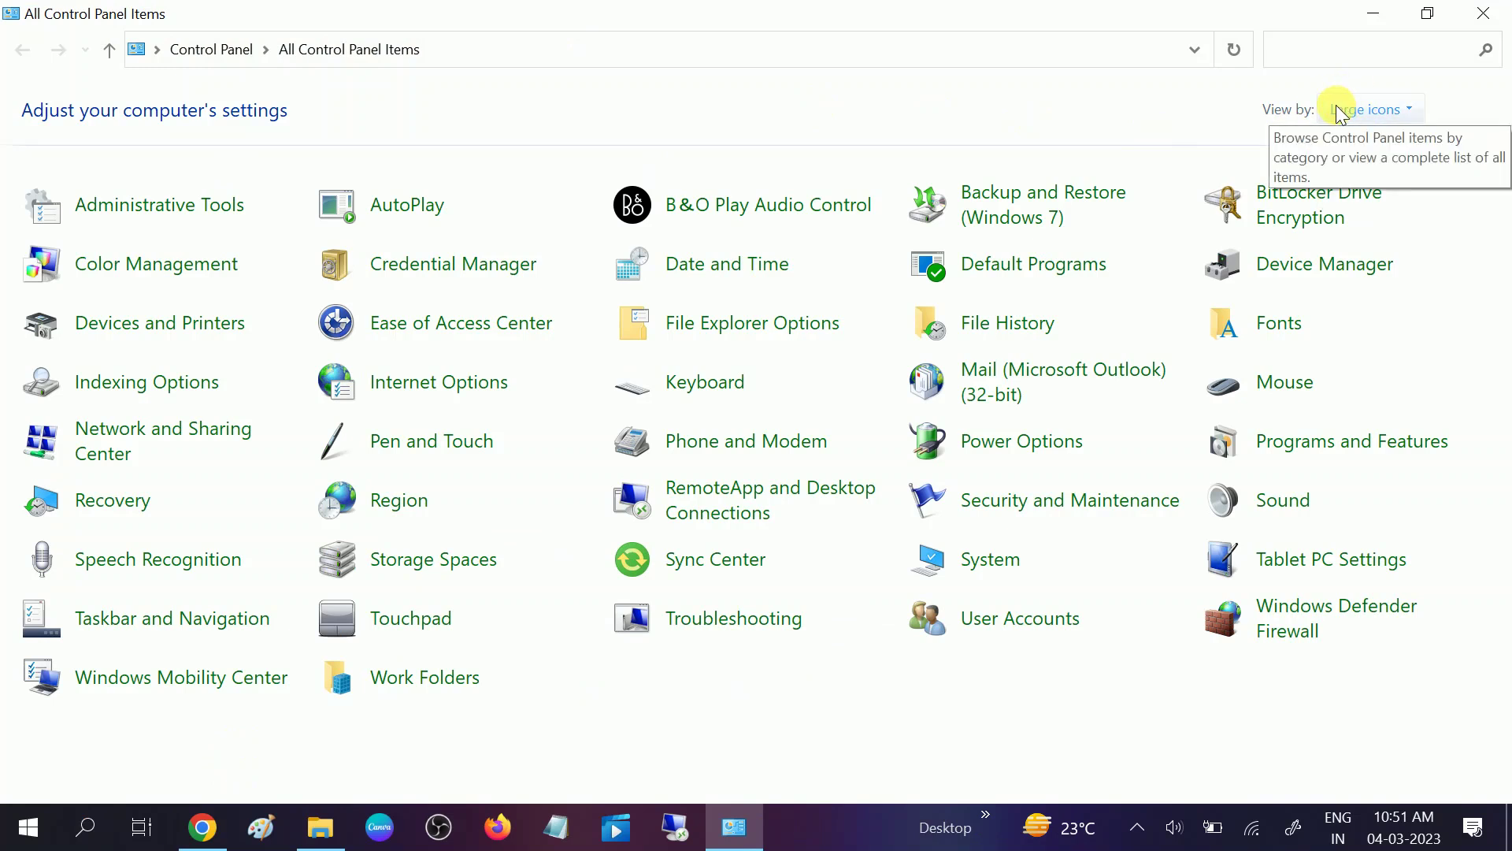
pyautogui.click(1022, 630)
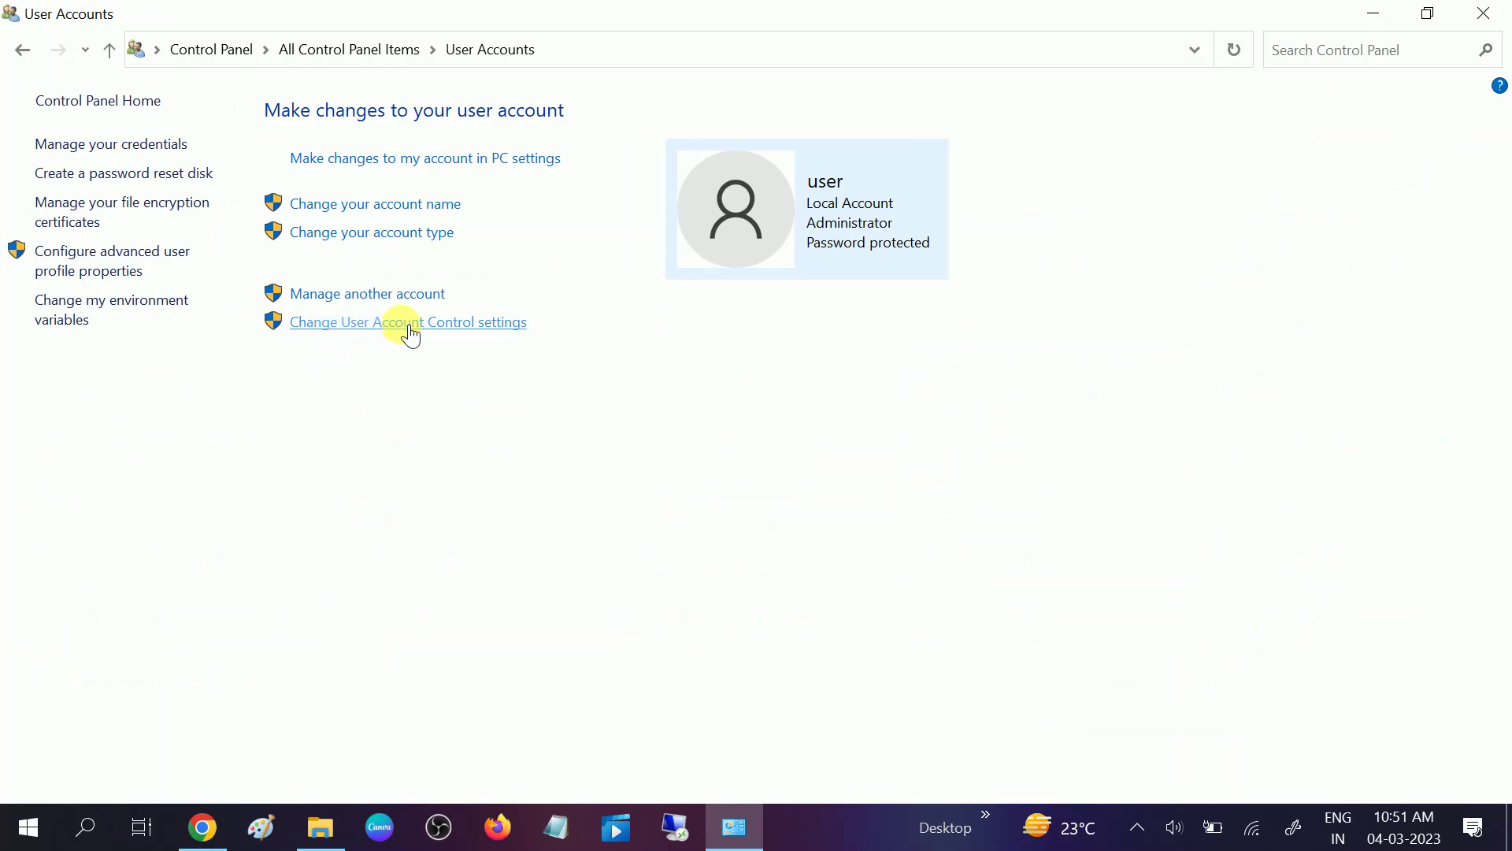
# Step: Lower the User Account Control slider to Never notify, apply it, and close User Accounts
pyautogui.click(461, 331)
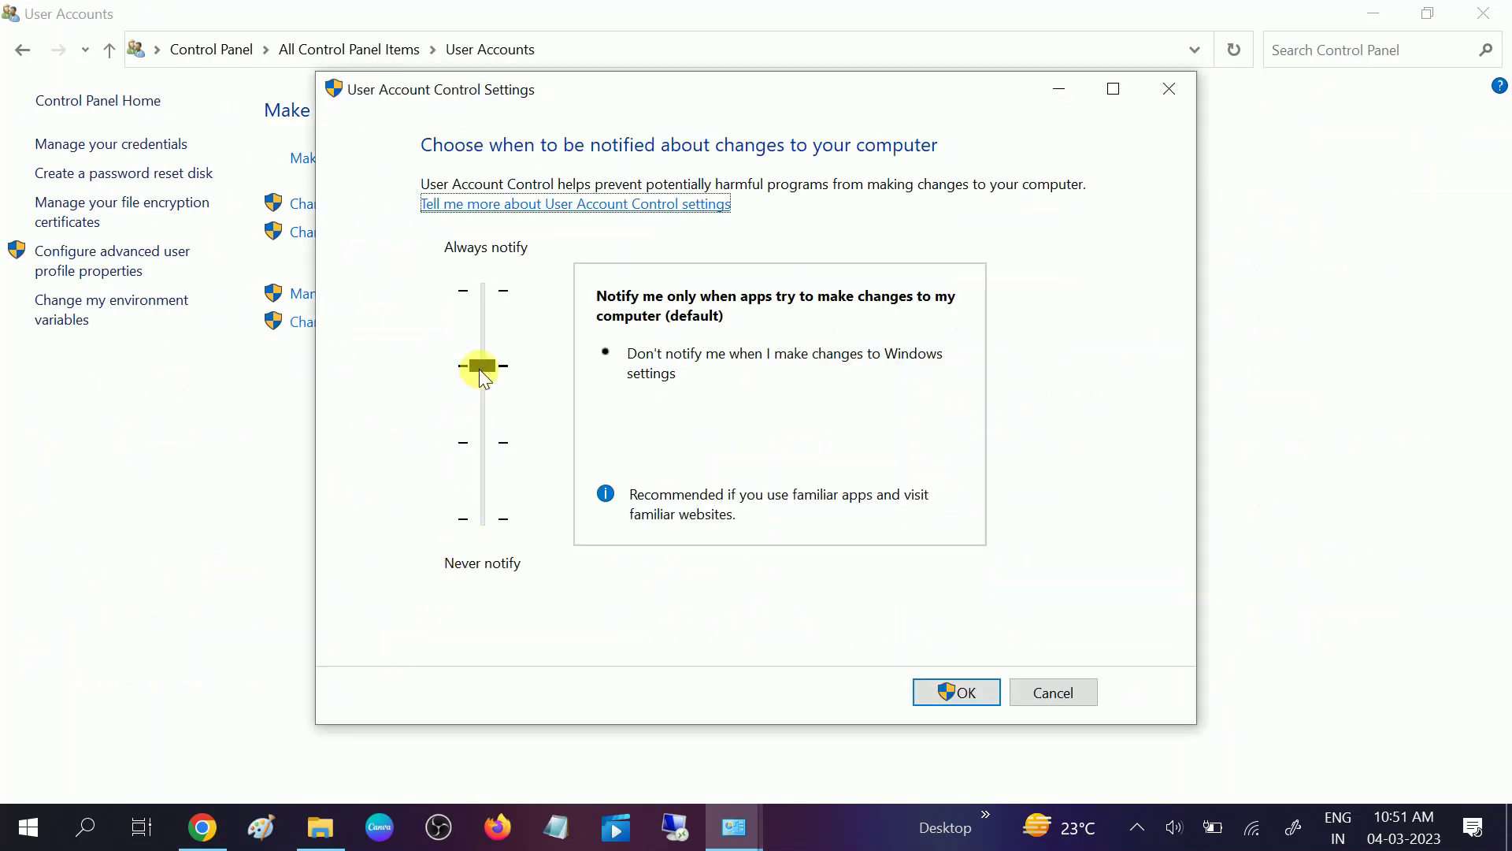
pyautogui.moveTo(484, 365); pyautogui.dragTo(495, 503)
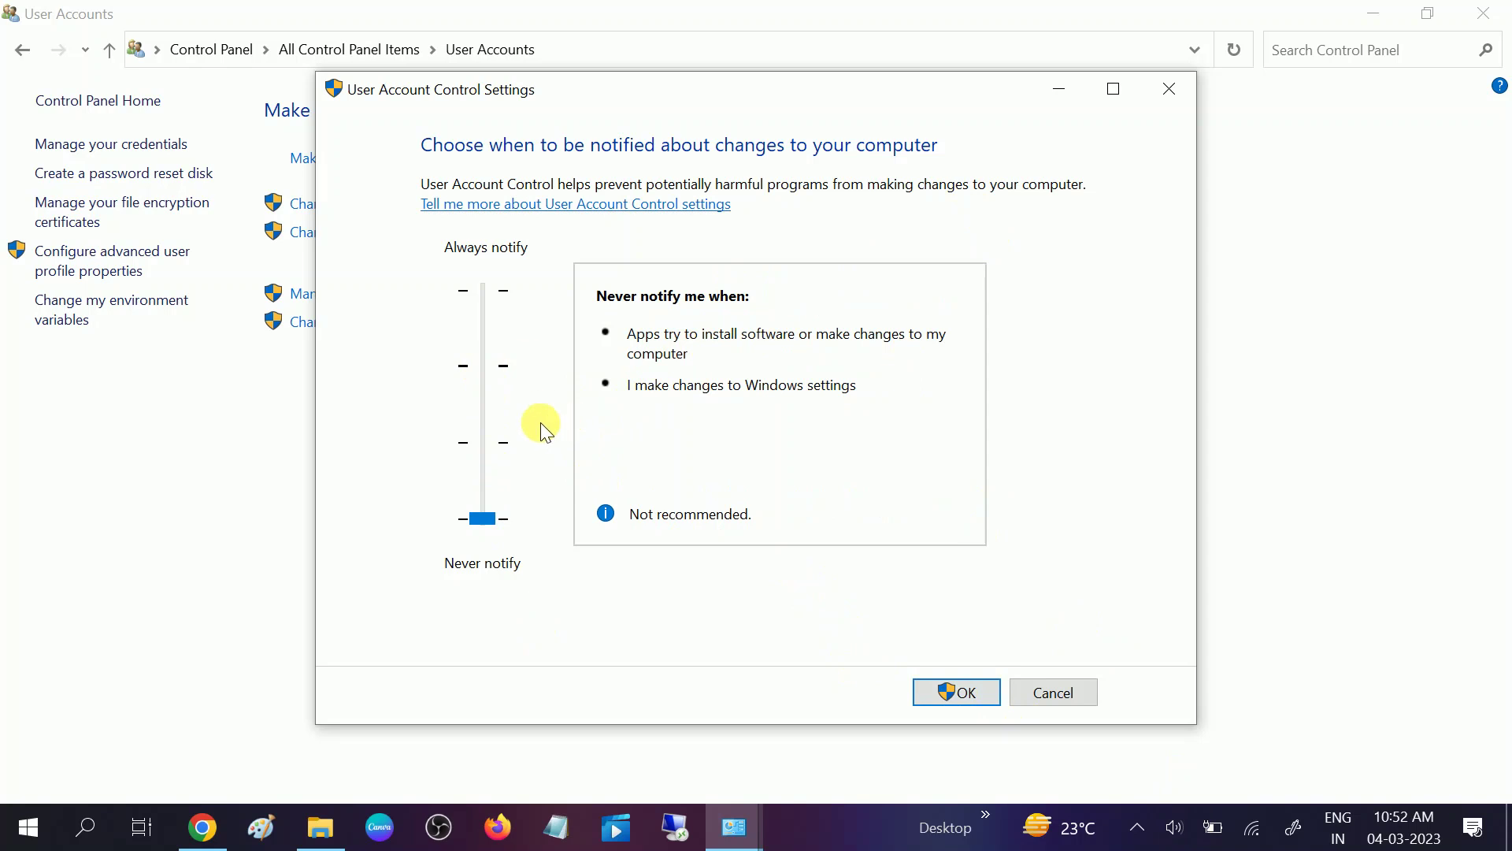
pyautogui.click(1157, 100)
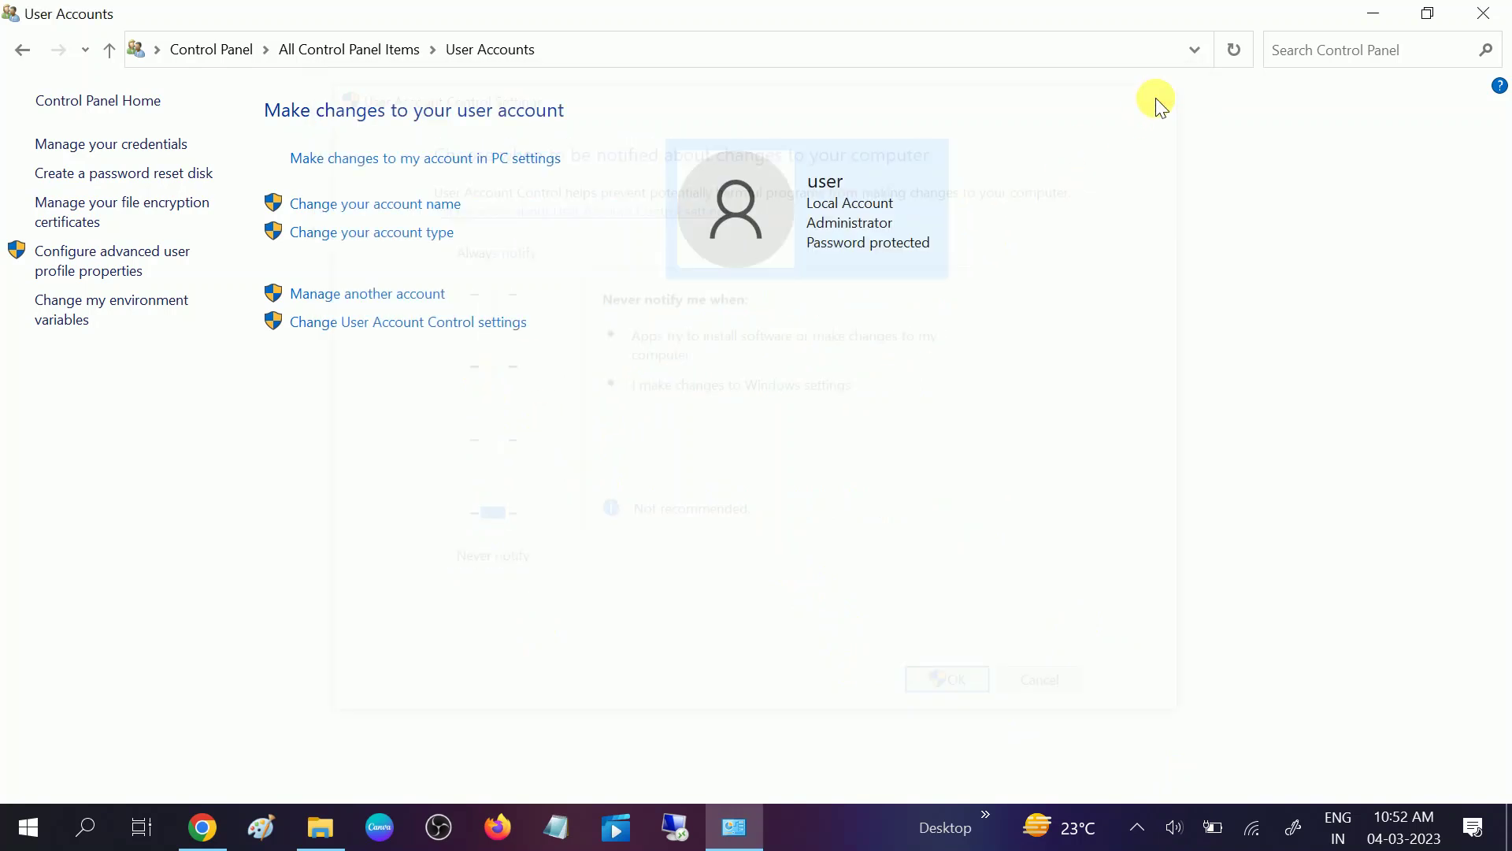
pyautogui.click(1487, 9)
pyautogui.click(878, 379)
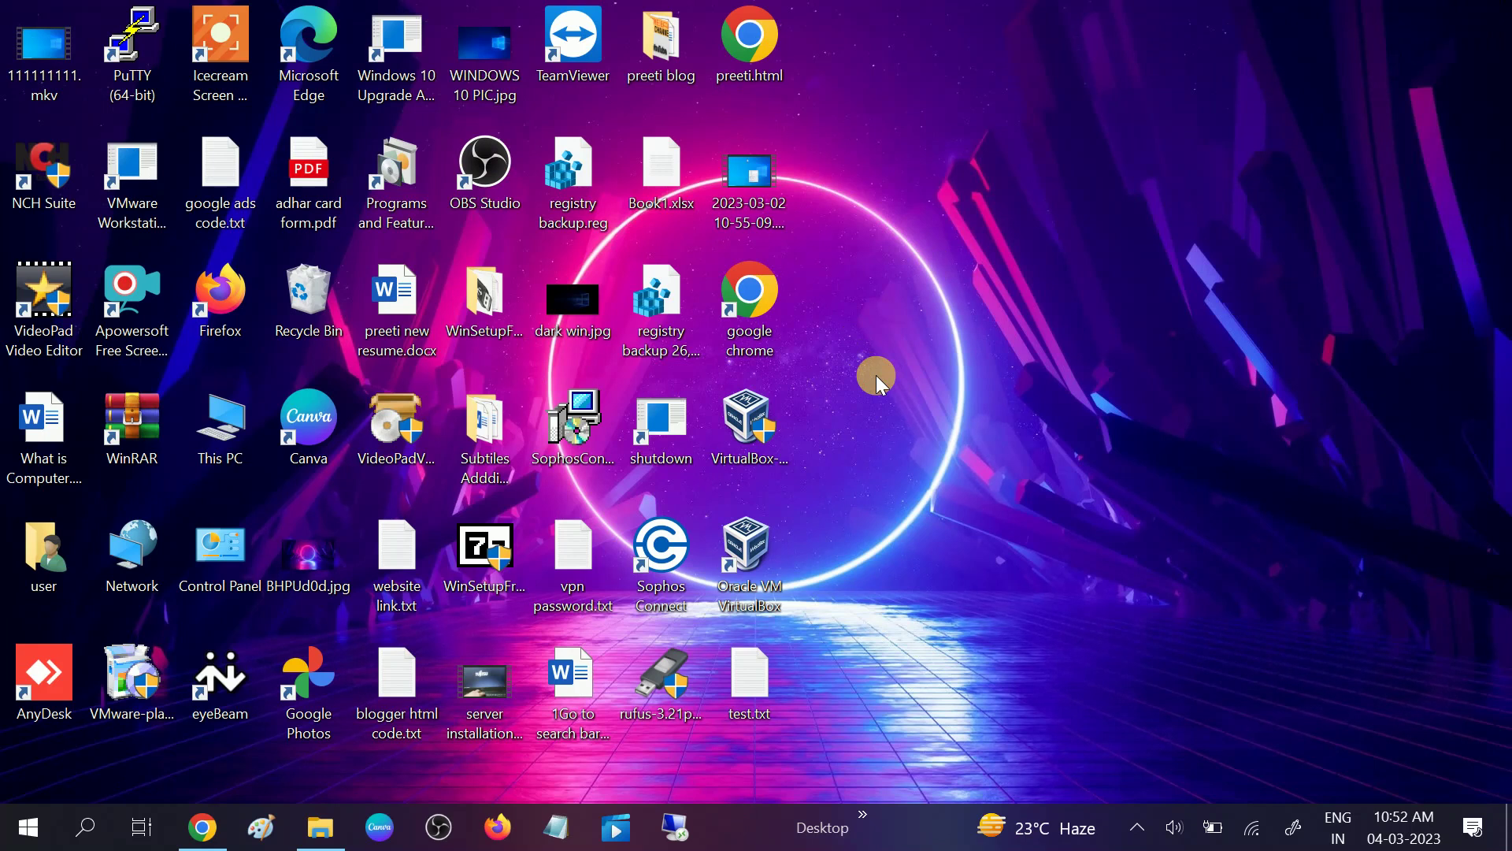
# Step: Start Registry Editor by running regedit from the Run box
pyautogui.press('super+r')
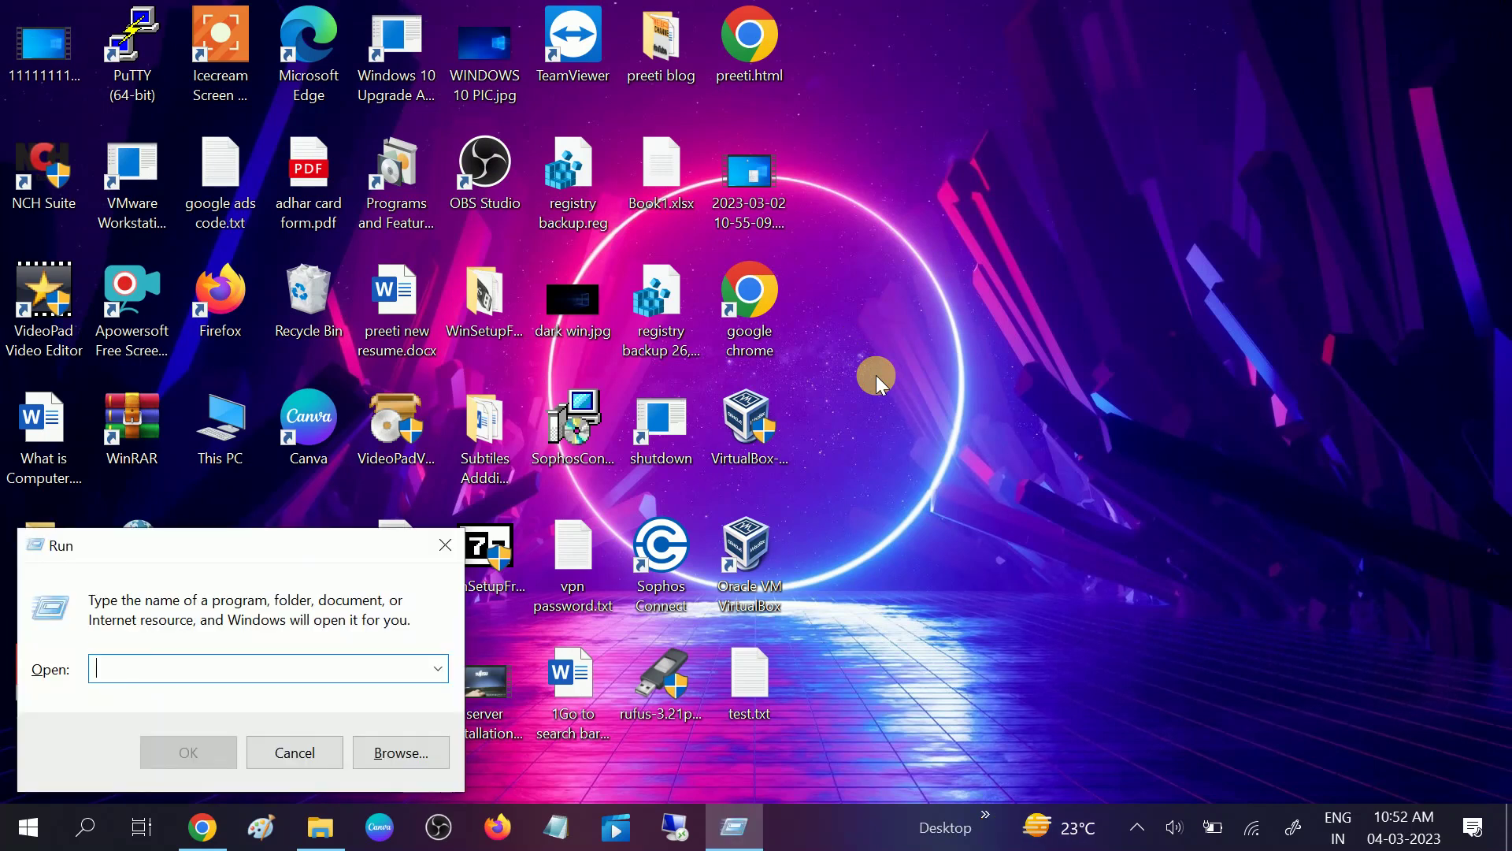
pyautogui.write('reged')
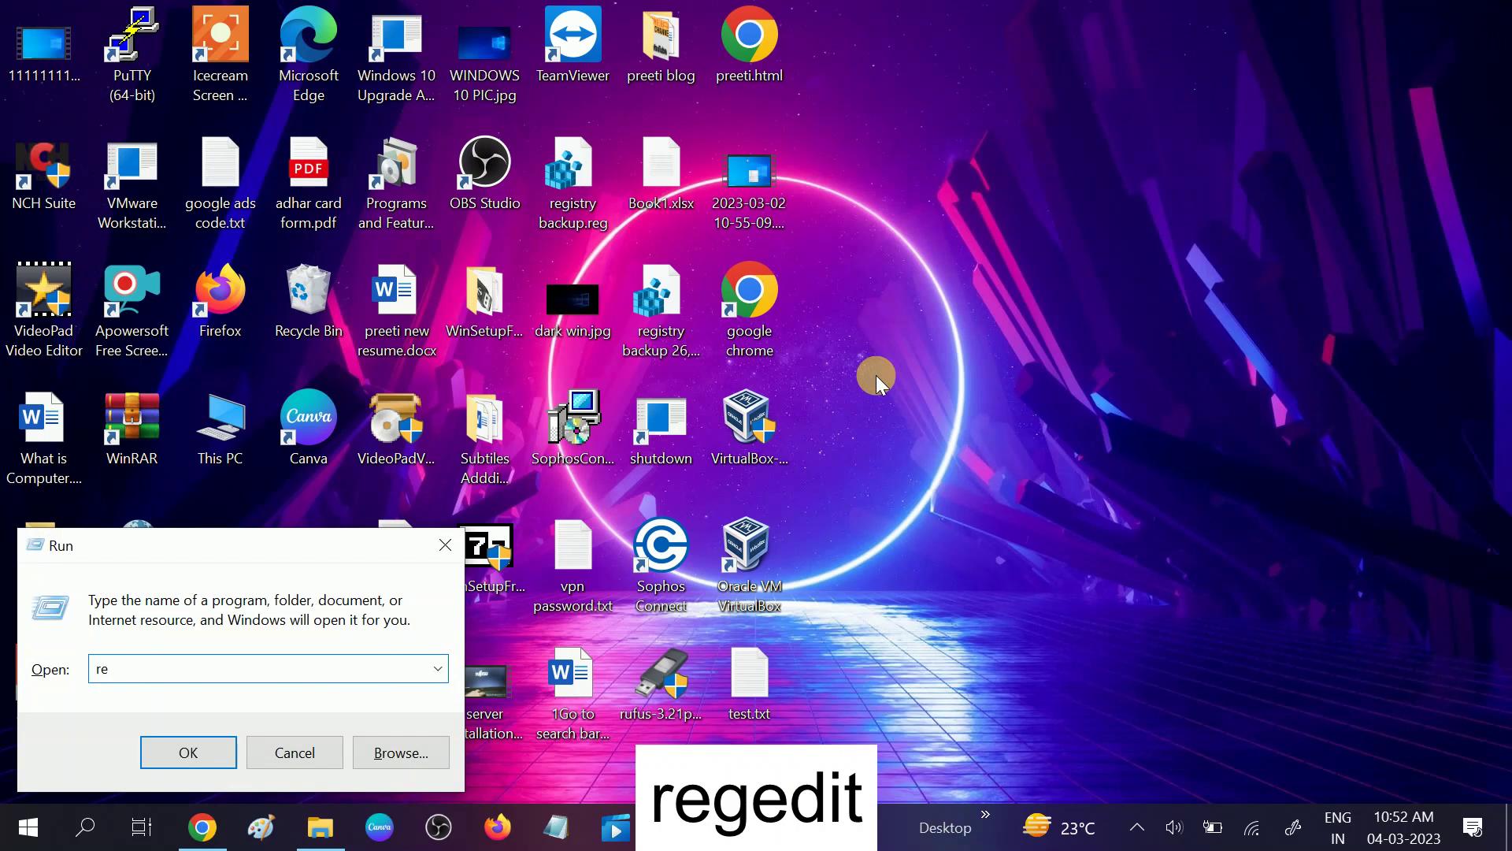
pyautogui.write('it')
pyautogui.press('Return')
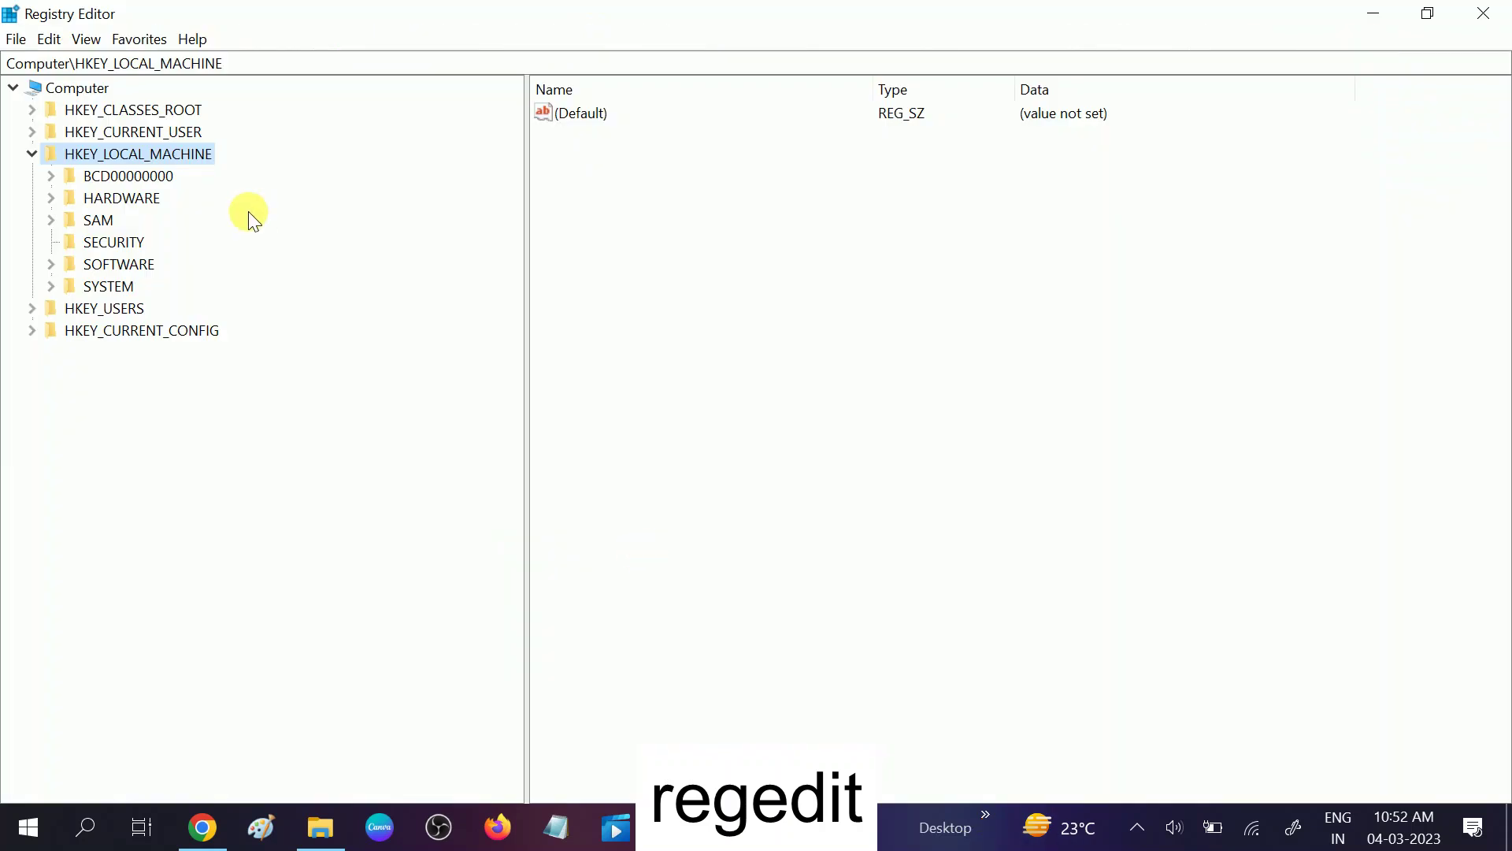
# Step: Expand HKEY_LOCAL_MACHINE, then SOFTWARE, then Microsoft in the registry tree
pyautogui.click(33, 154)
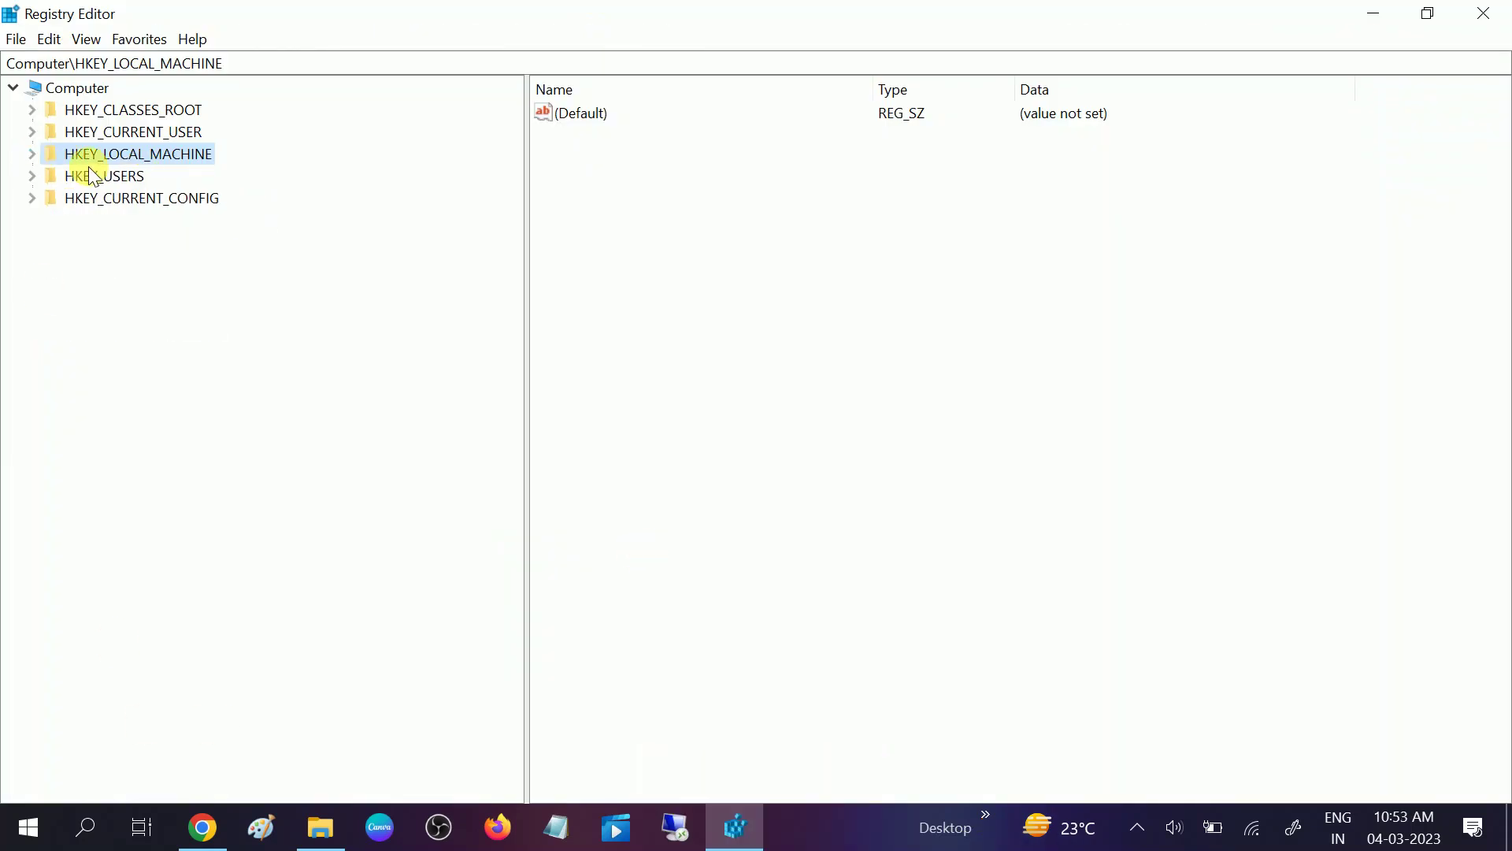
pyautogui.click(36, 159)
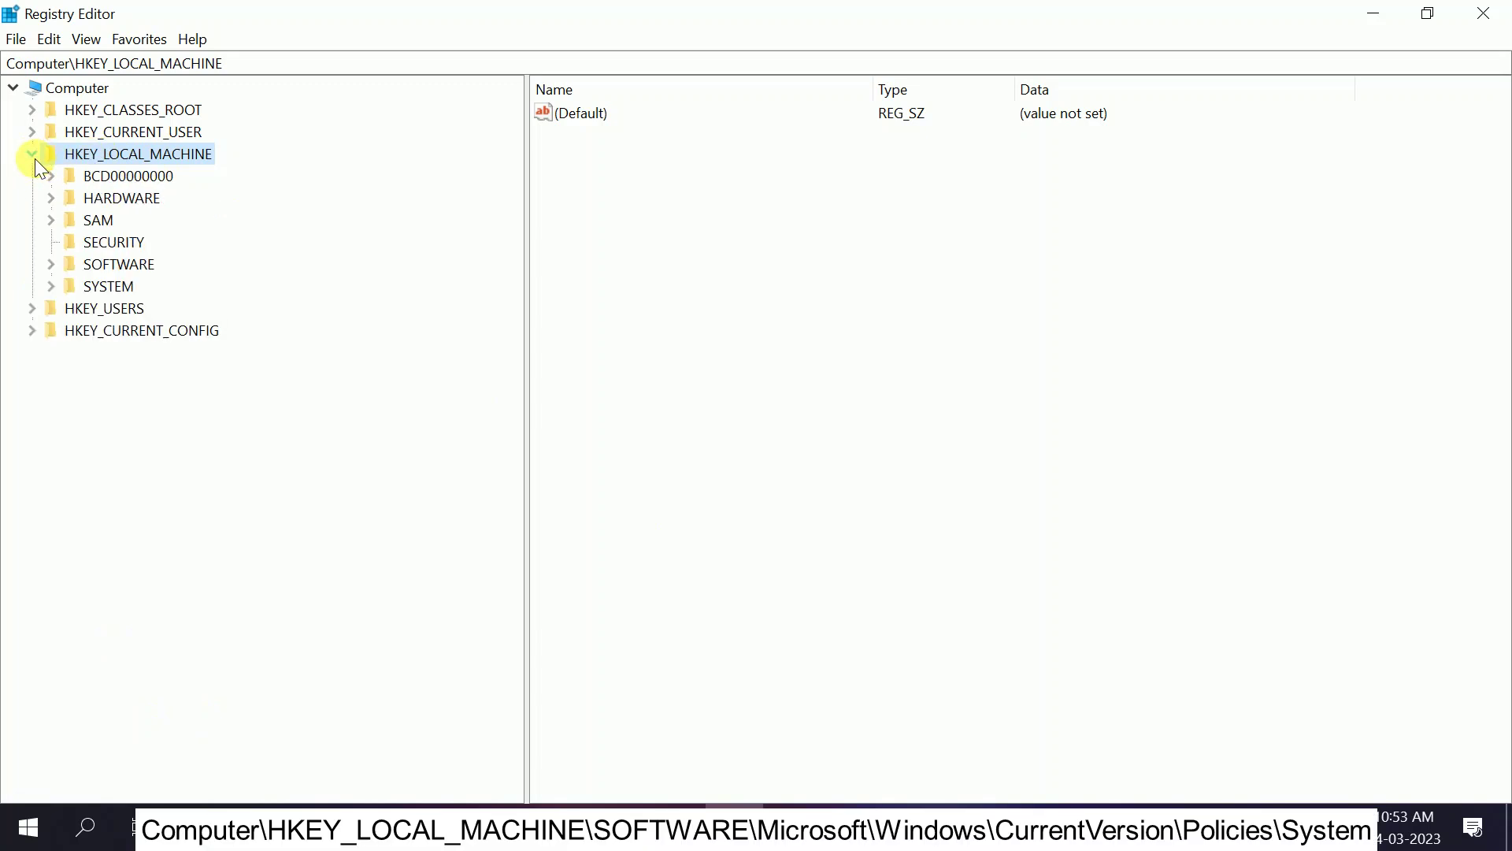
pyautogui.click(109, 265)
pyautogui.click(52, 264)
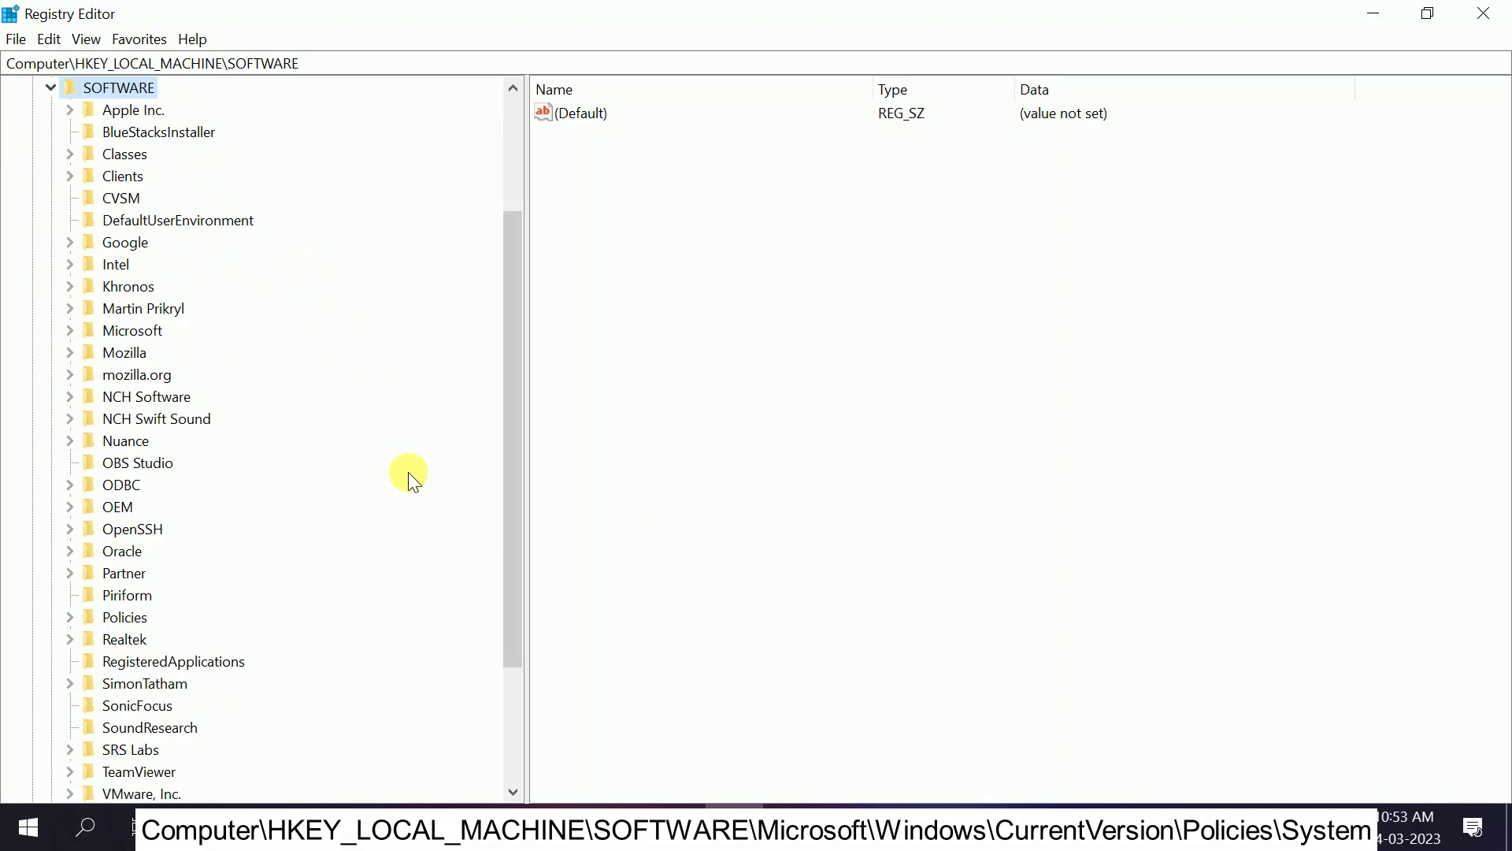
pyautogui.moveTo(517, 383)
pyautogui.mouseDown()
pyautogui.moveTo(515, 460)
pyautogui.moveTo(520, 395)
pyautogui.mouseUp()
pyautogui.click(132, 334)
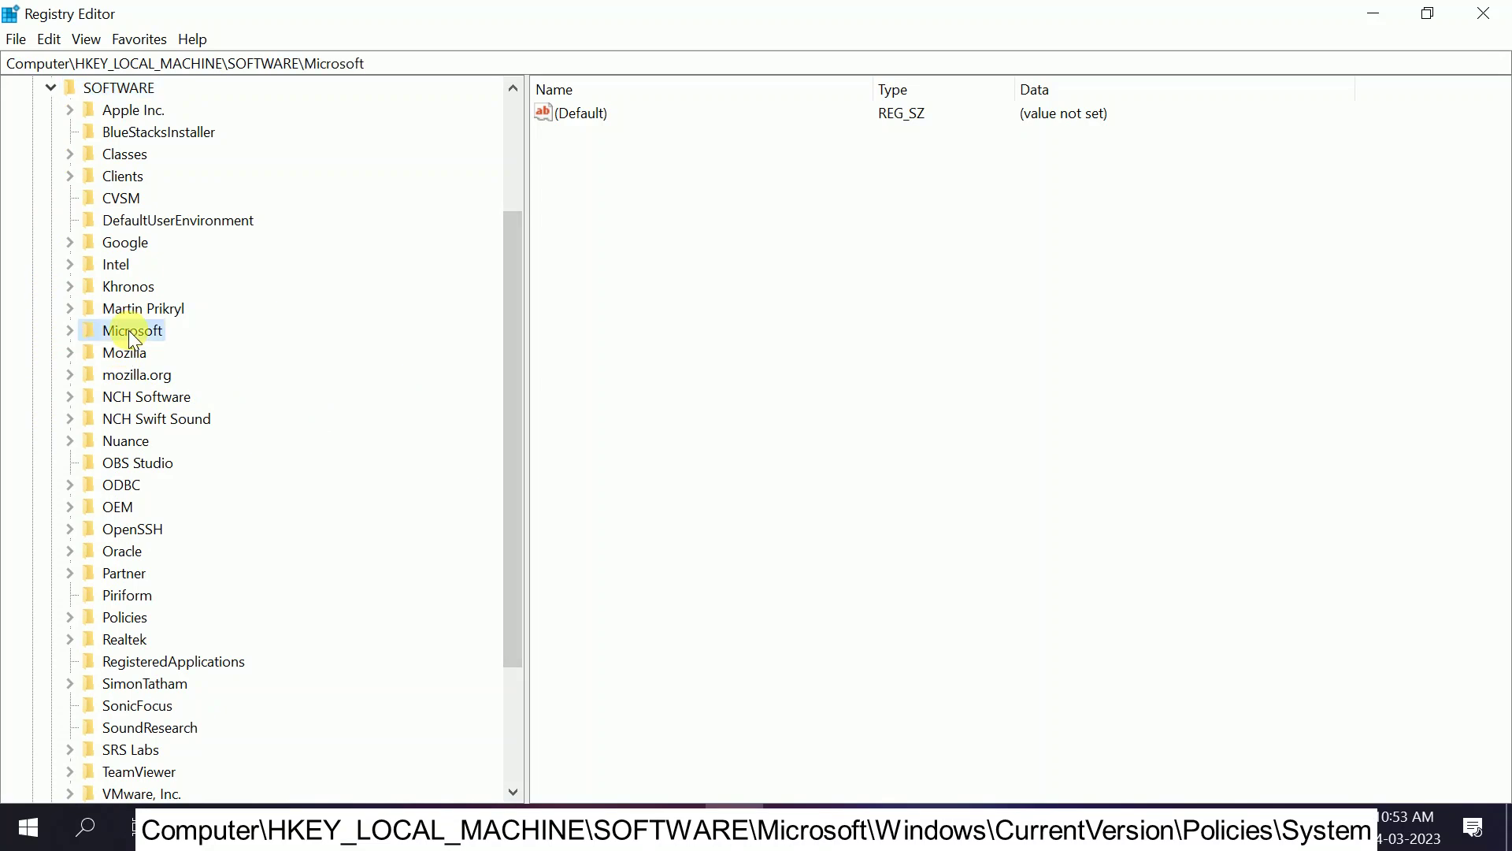
pyautogui.click(69, 331)
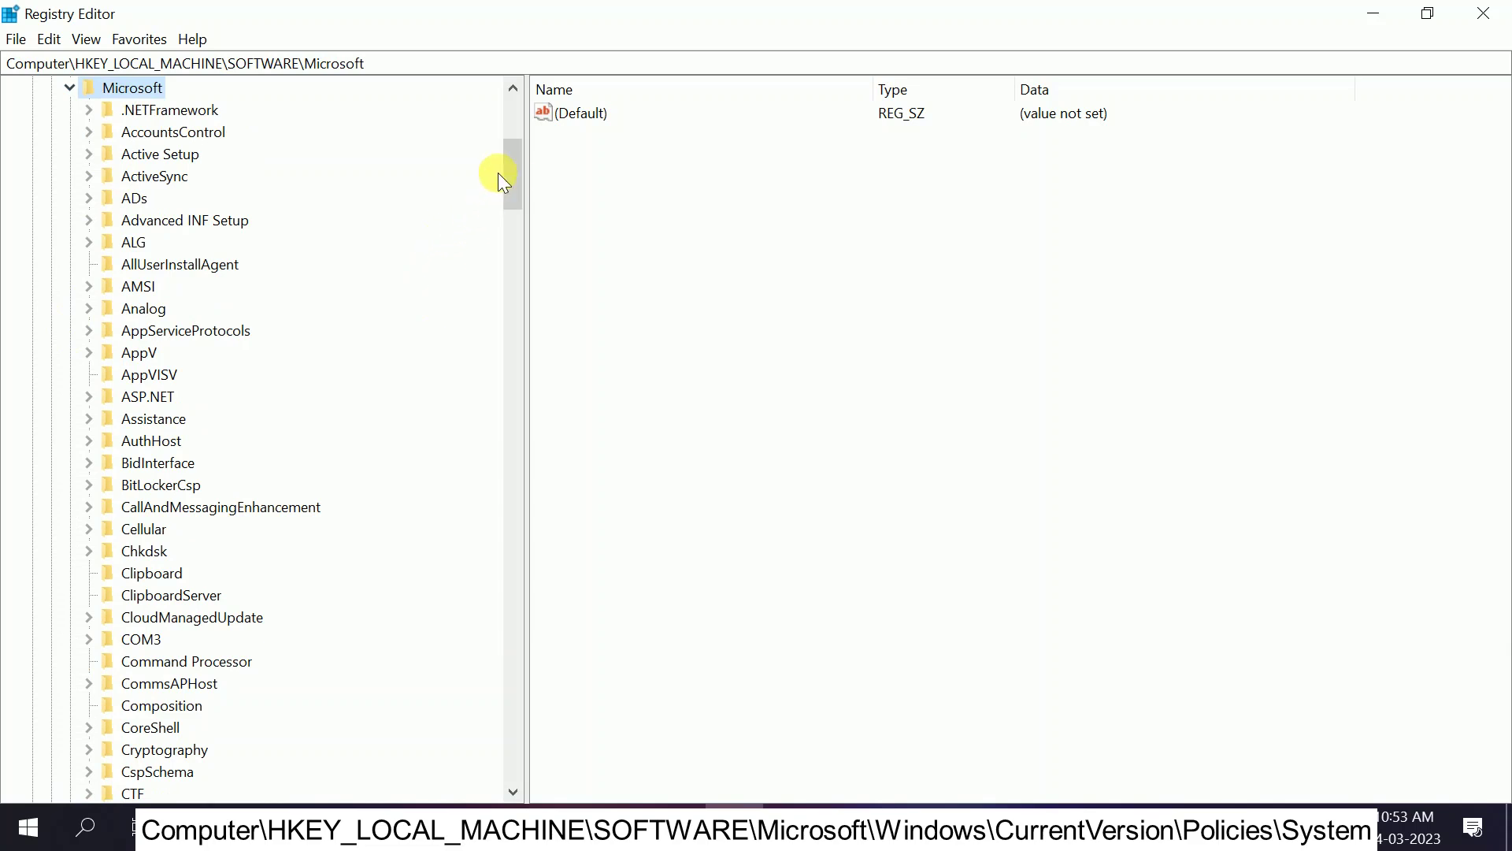
# Step: Expand Windows, CurrentVersion and Policies, then select the System key to list its values
pyautogui.moveTo(513, 177); pyautogui.dragTo(517, 639)
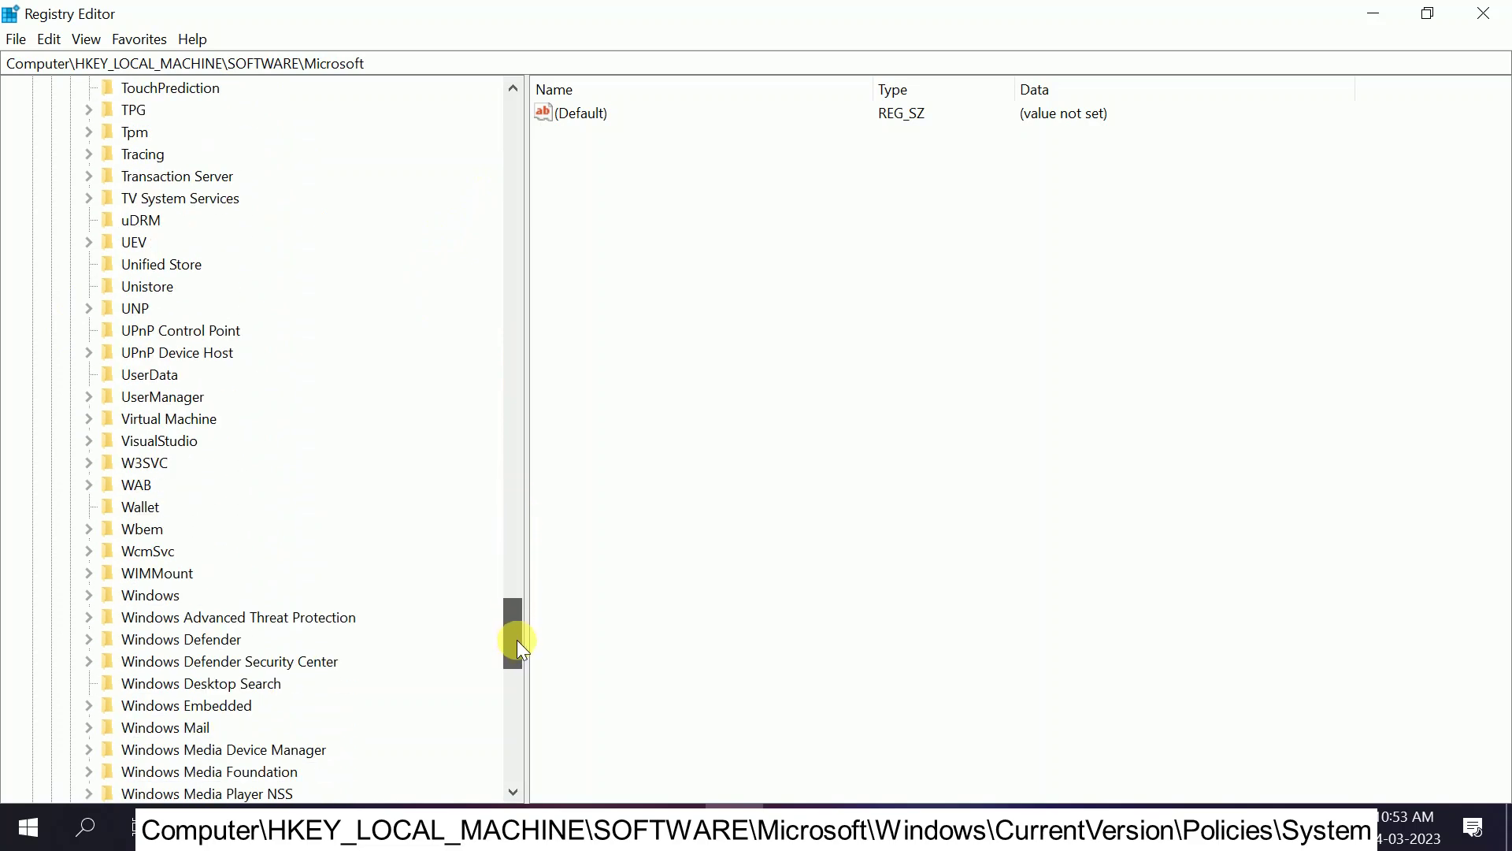
pyautogui.click(161, 599)
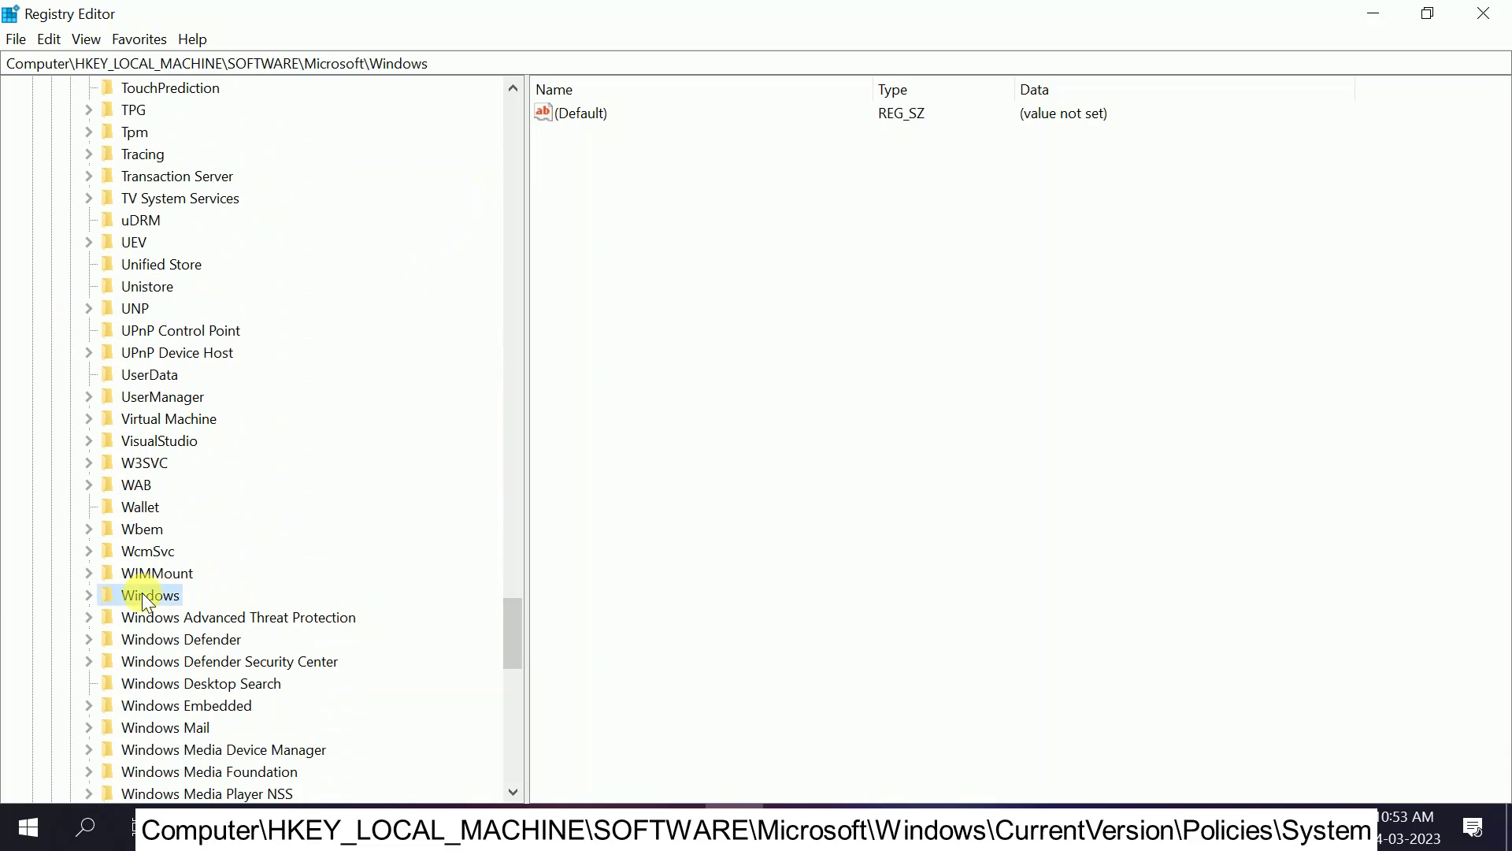
pyautogui.click(90, 597)
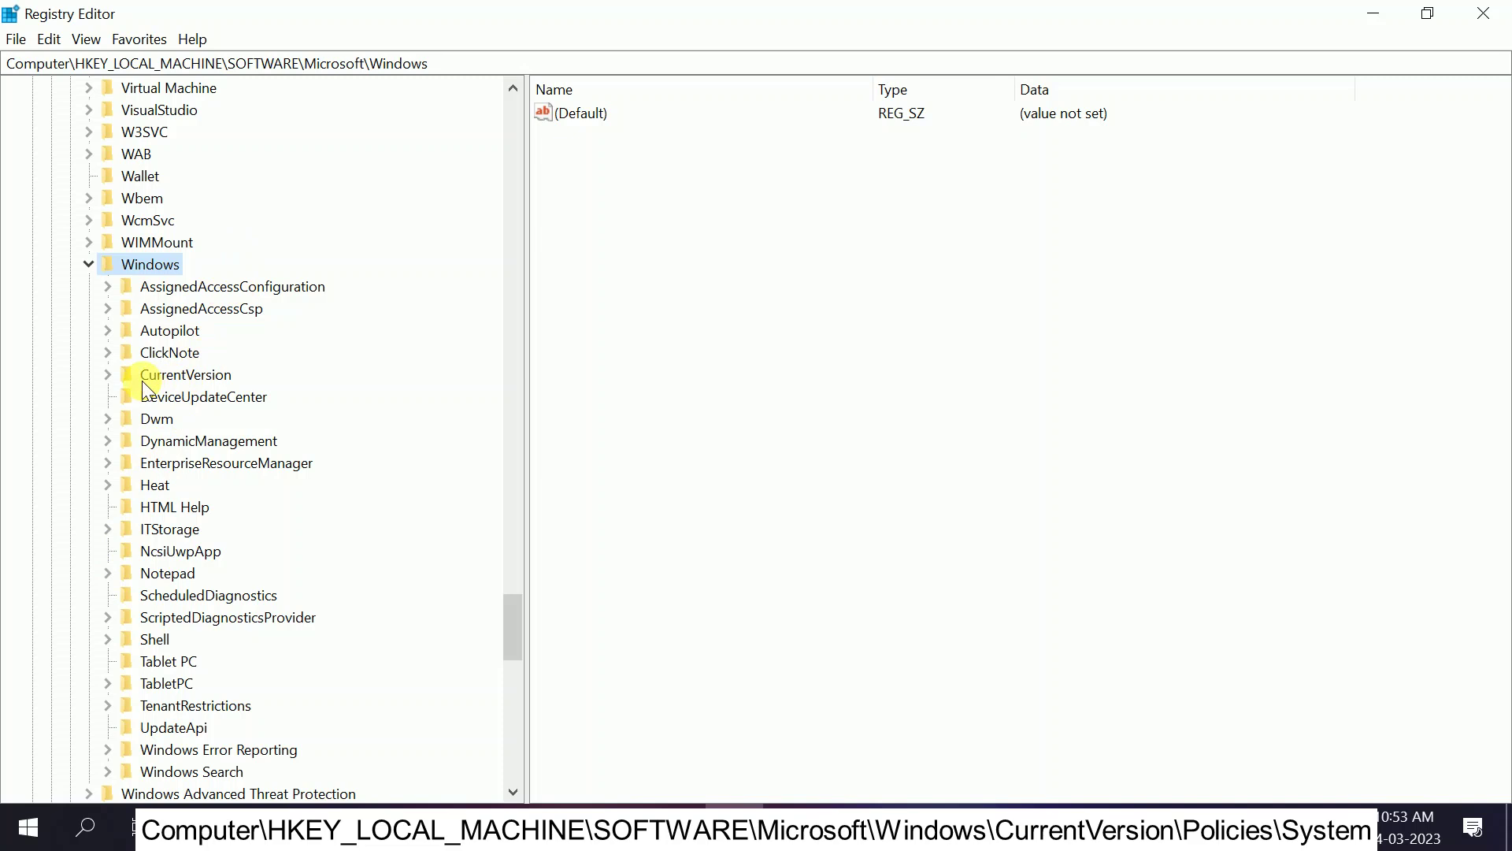
pyautogui.click(185, 384)
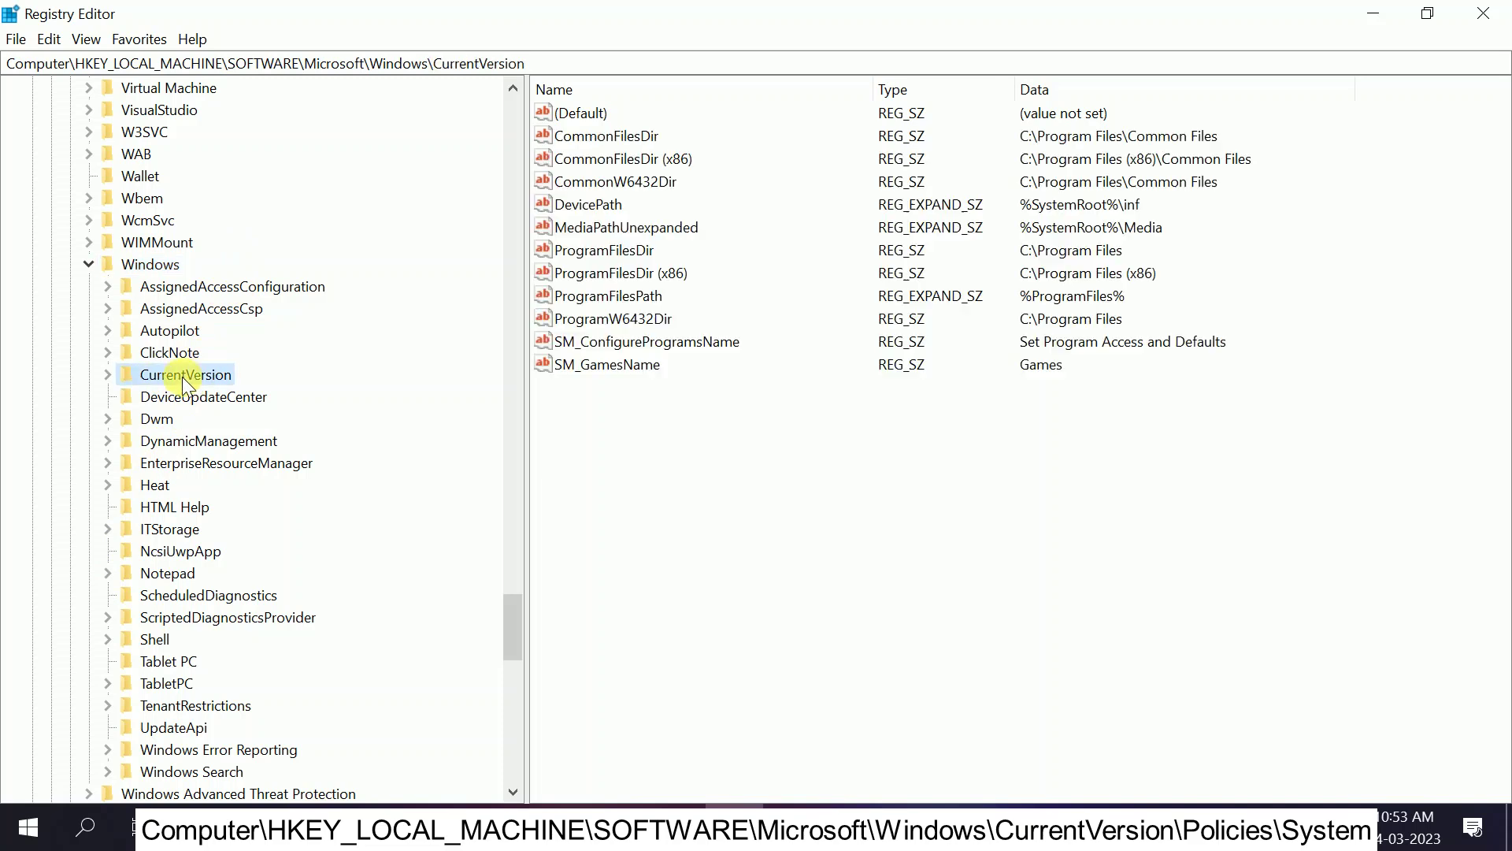
pyautogui.click(109, 374)
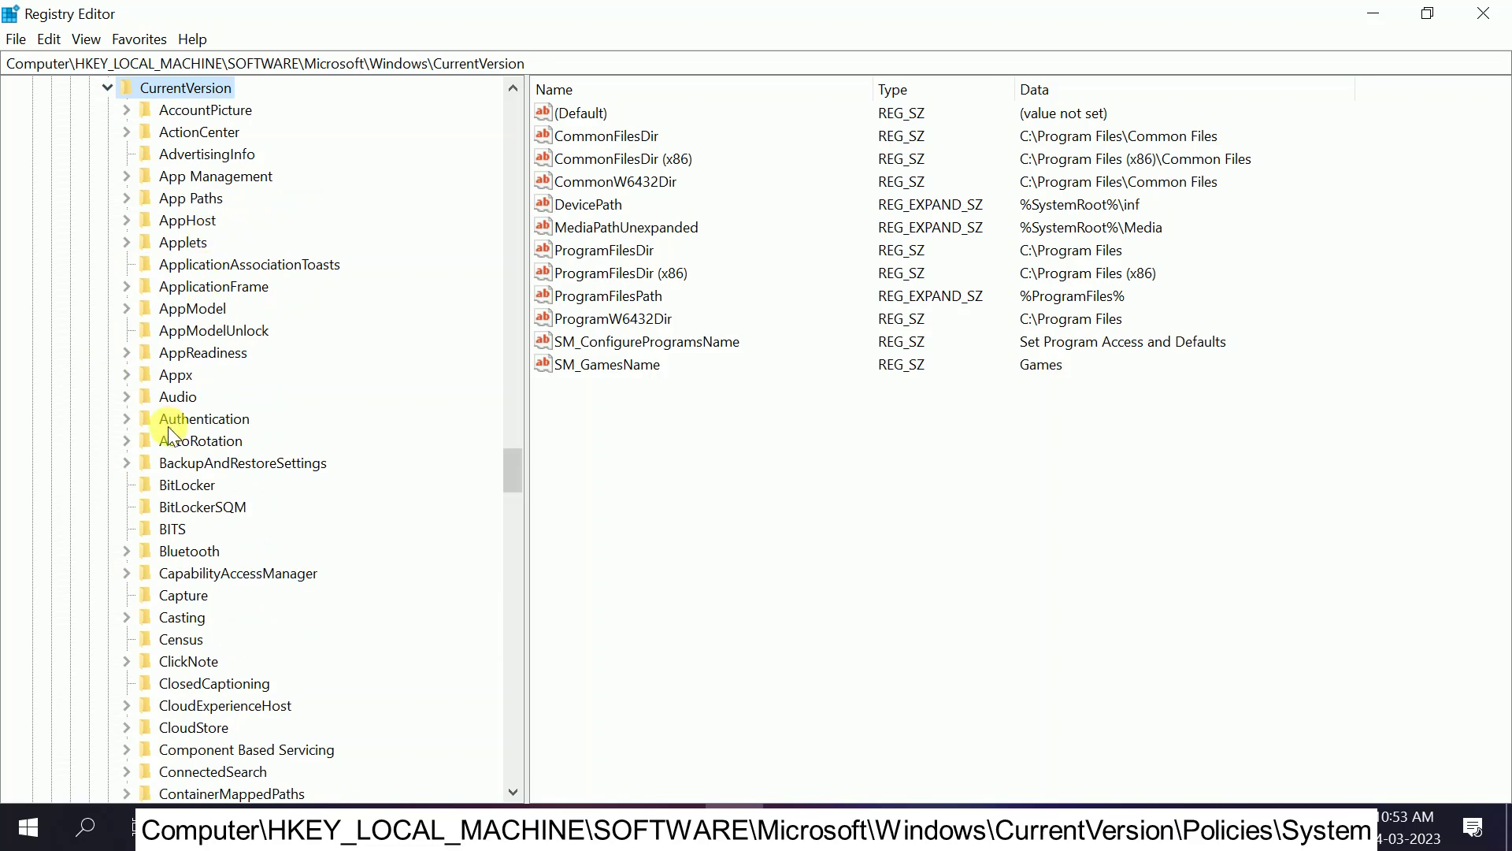
pyautogui.moveTo(513, 465); pyautogui.dragTo(517, 581)
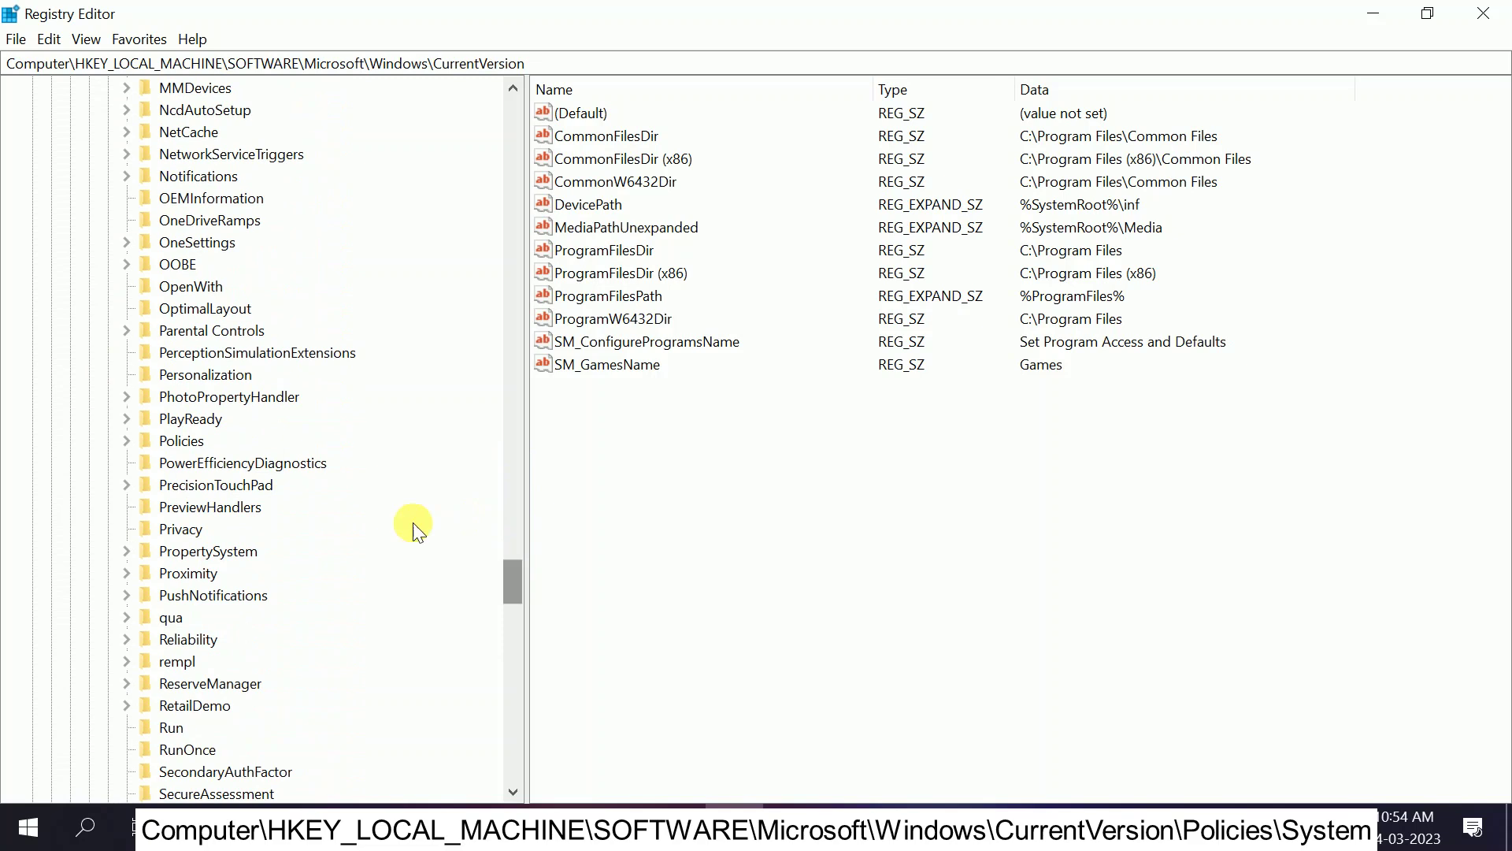
pyautogui.click(182, 446)
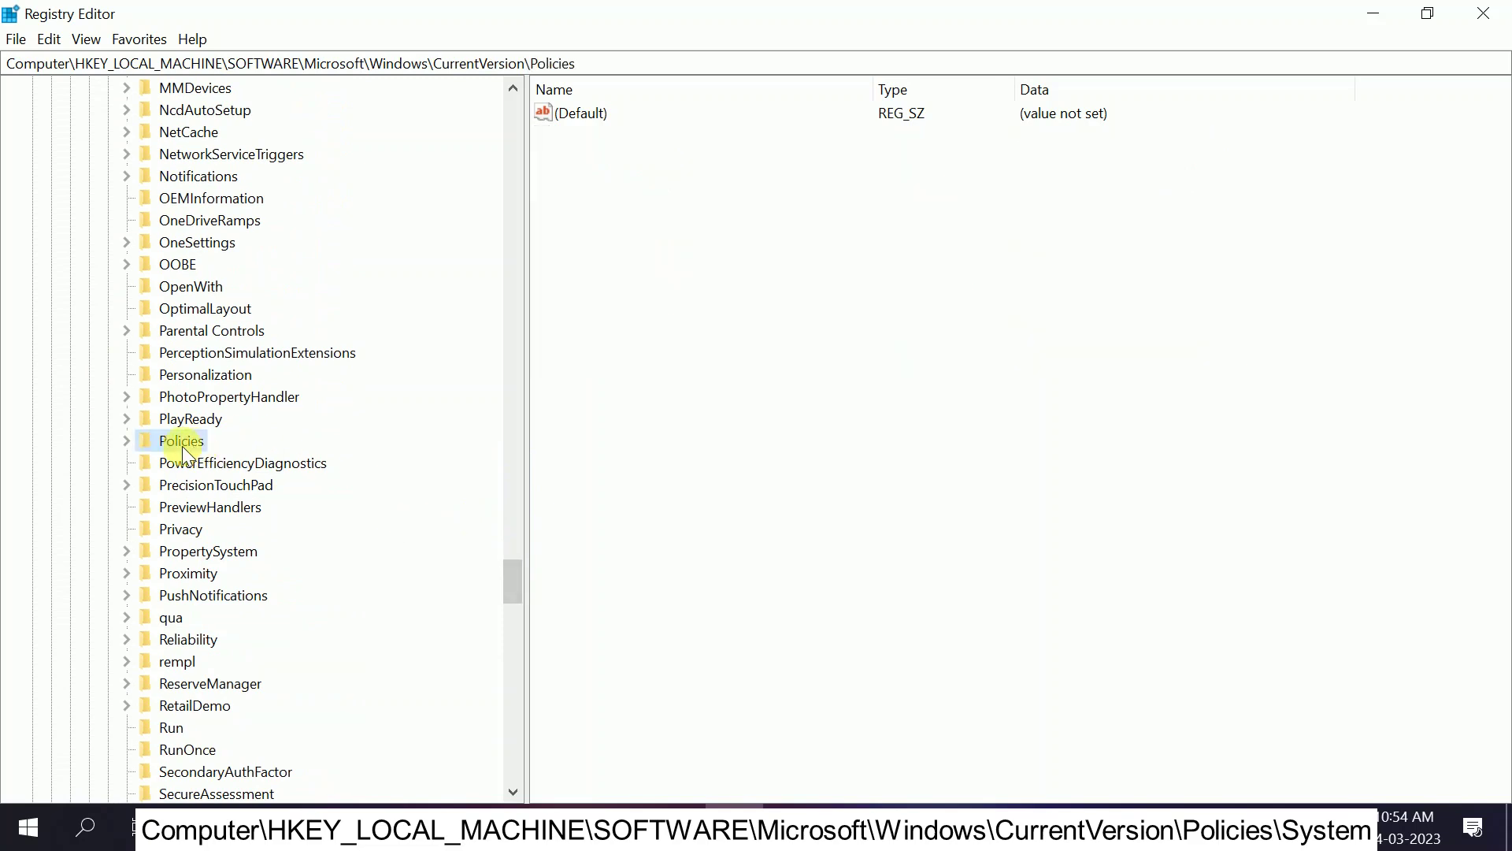
pyautogui.click(130, 436)
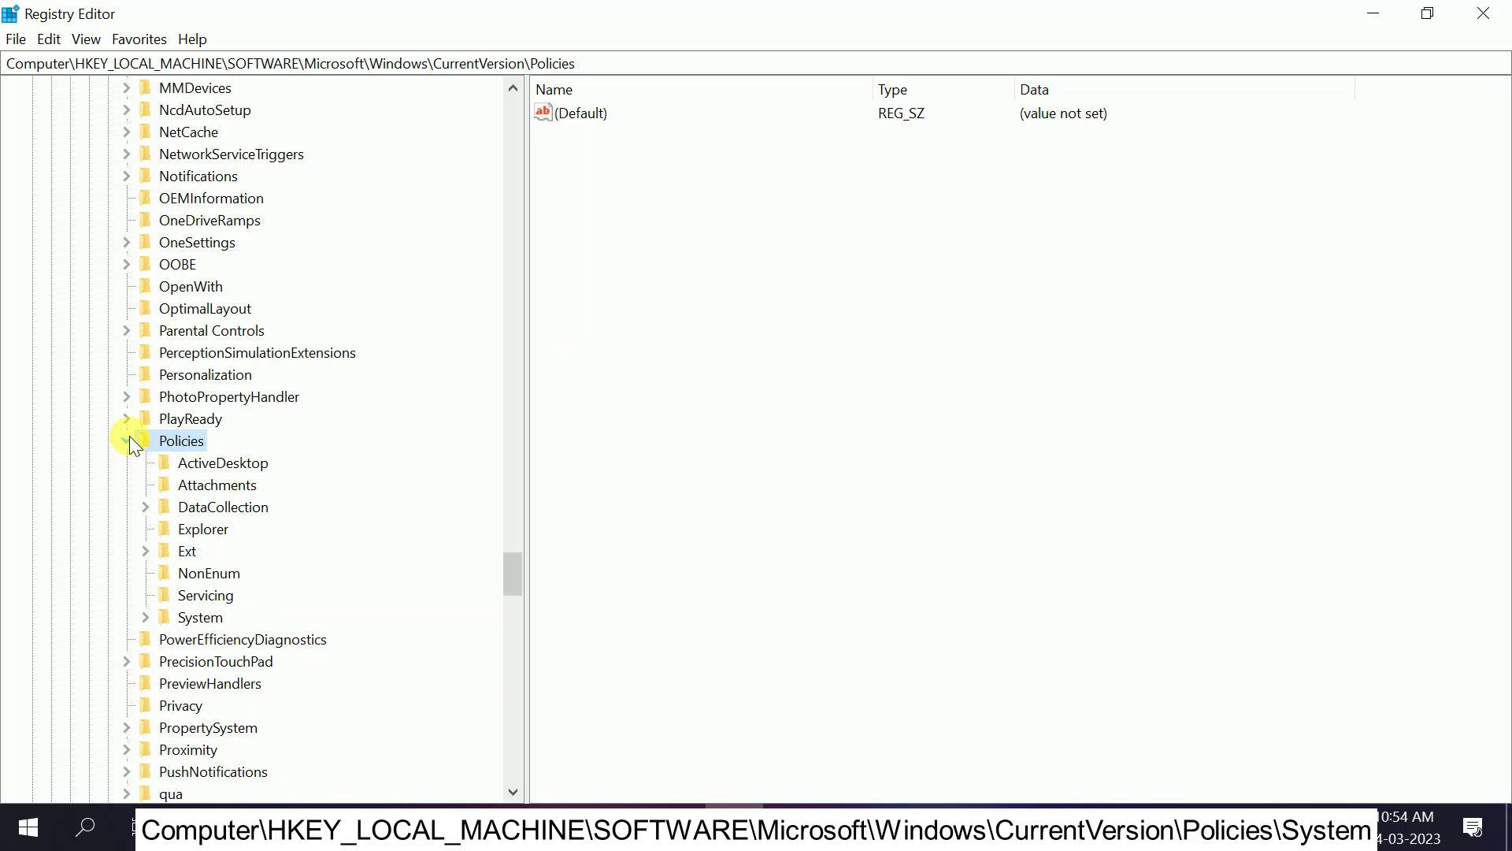
pyautogui.click(204, 622)
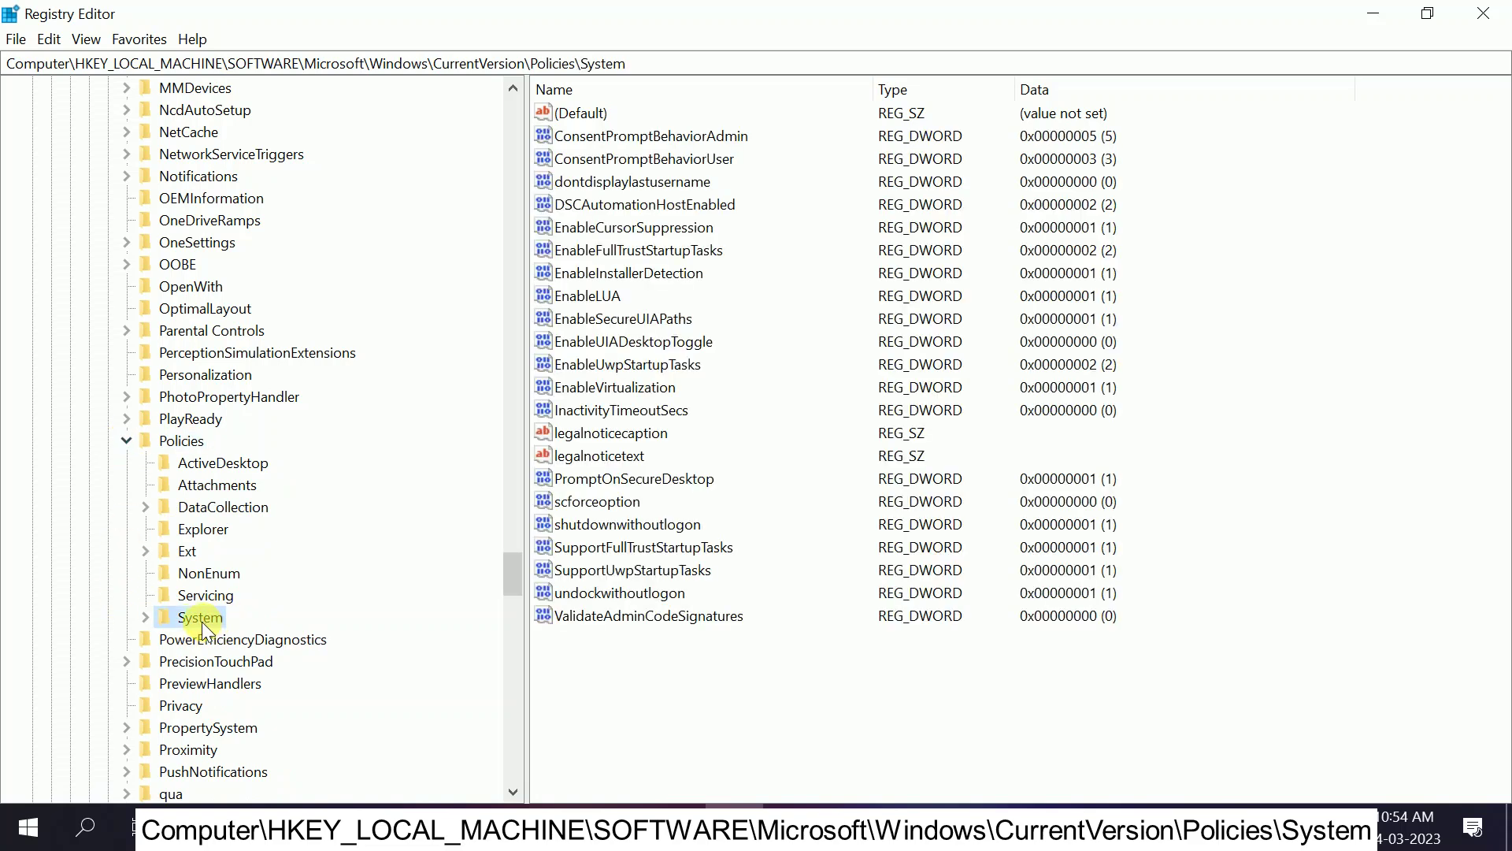
# Step: Paste the SOFTWARE\Microsoft\Windows\CurrentVersion\Policies\System path into a new Notepad note, then minimize it
pyautogui.moveTo(628, 63); pyautogui.dragTo(7, 69)
pyautogui.hotkey('ctrl', 'c')
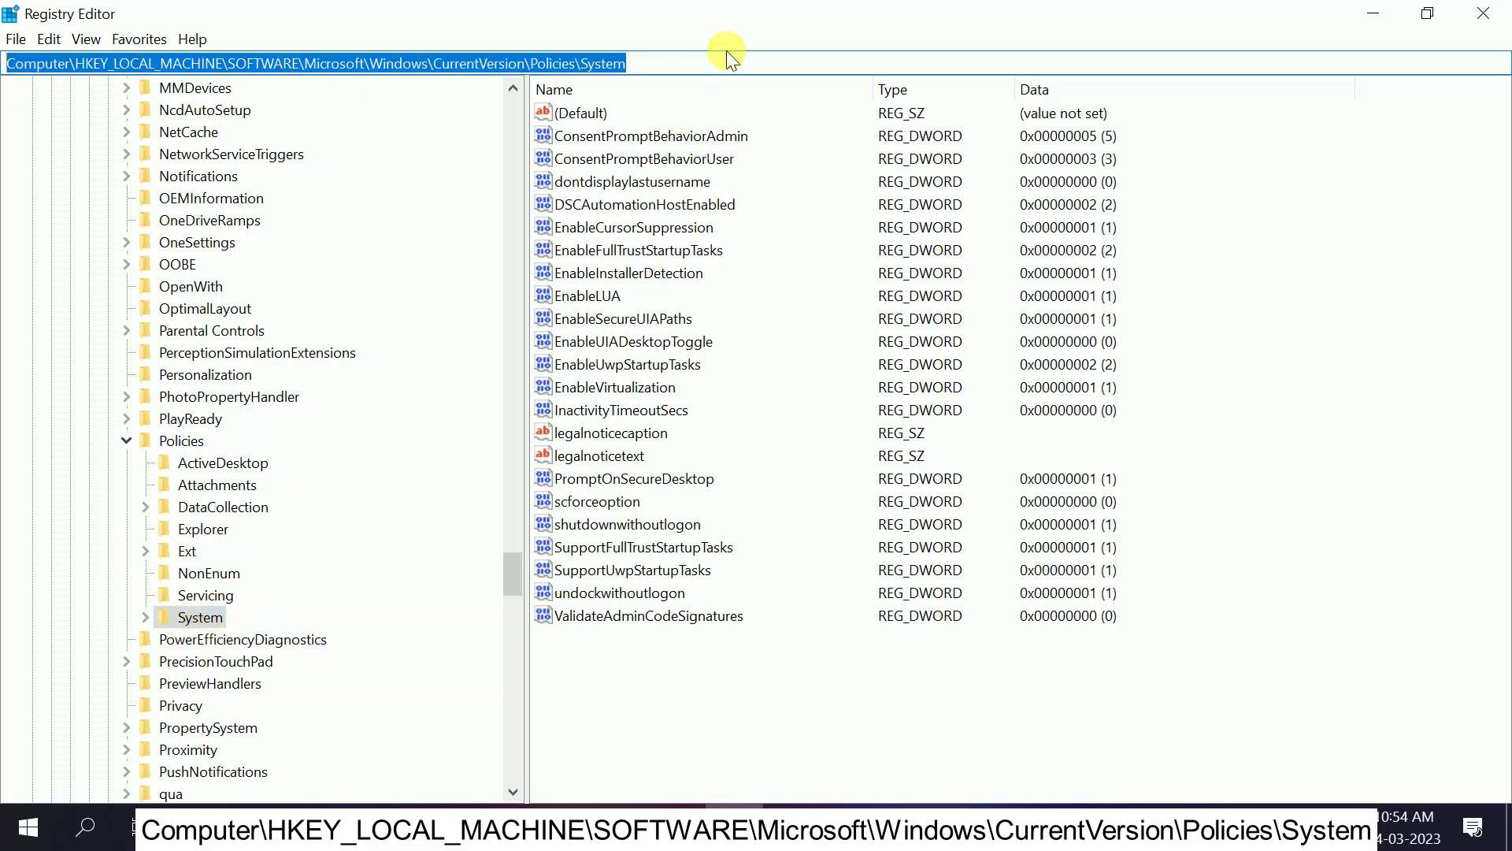
pyautogui.press('super+r')
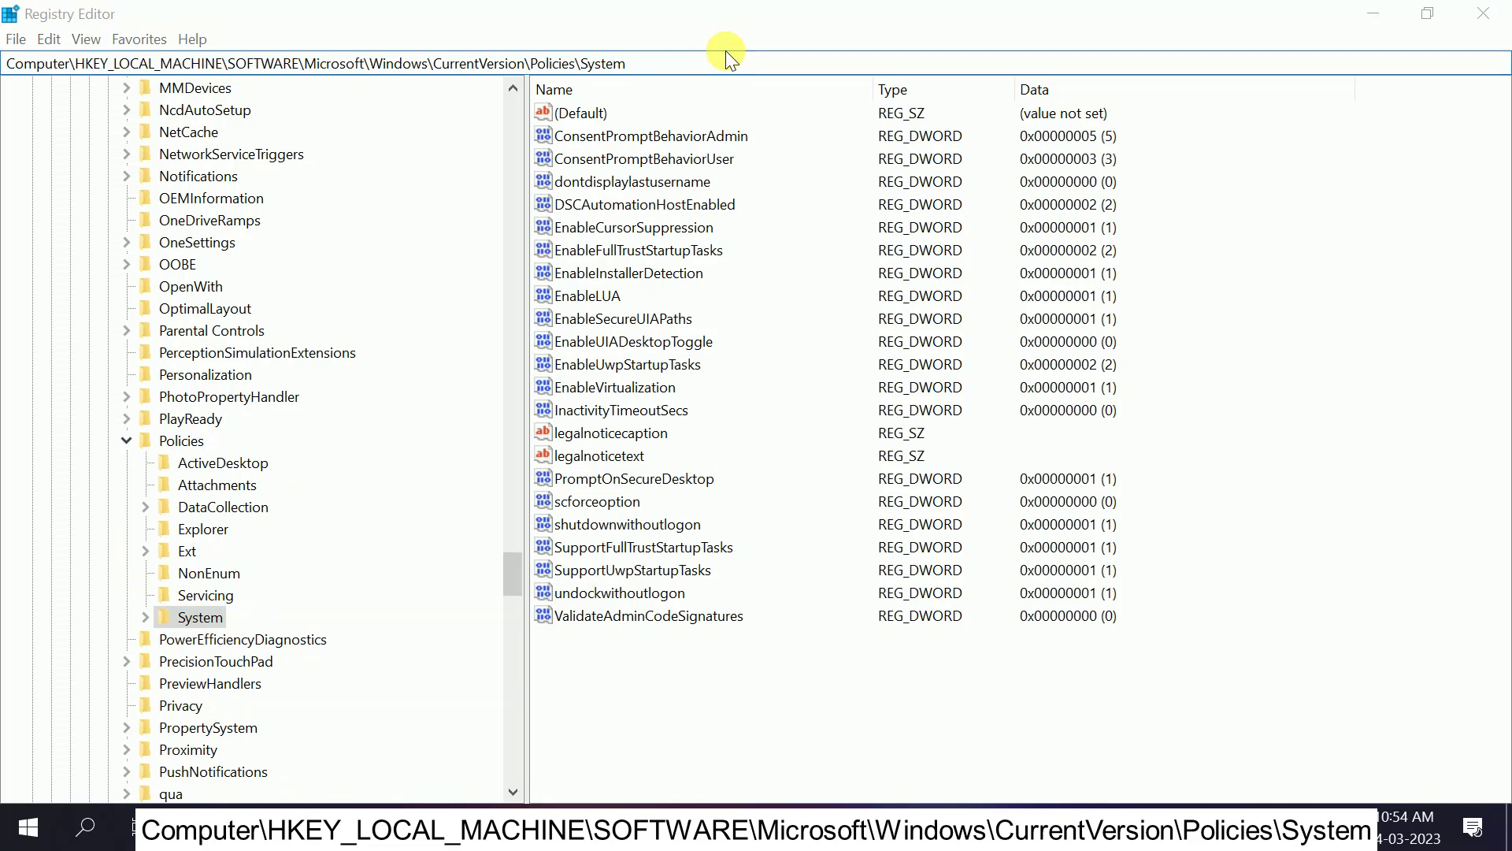
pyautogui.write('notepad')
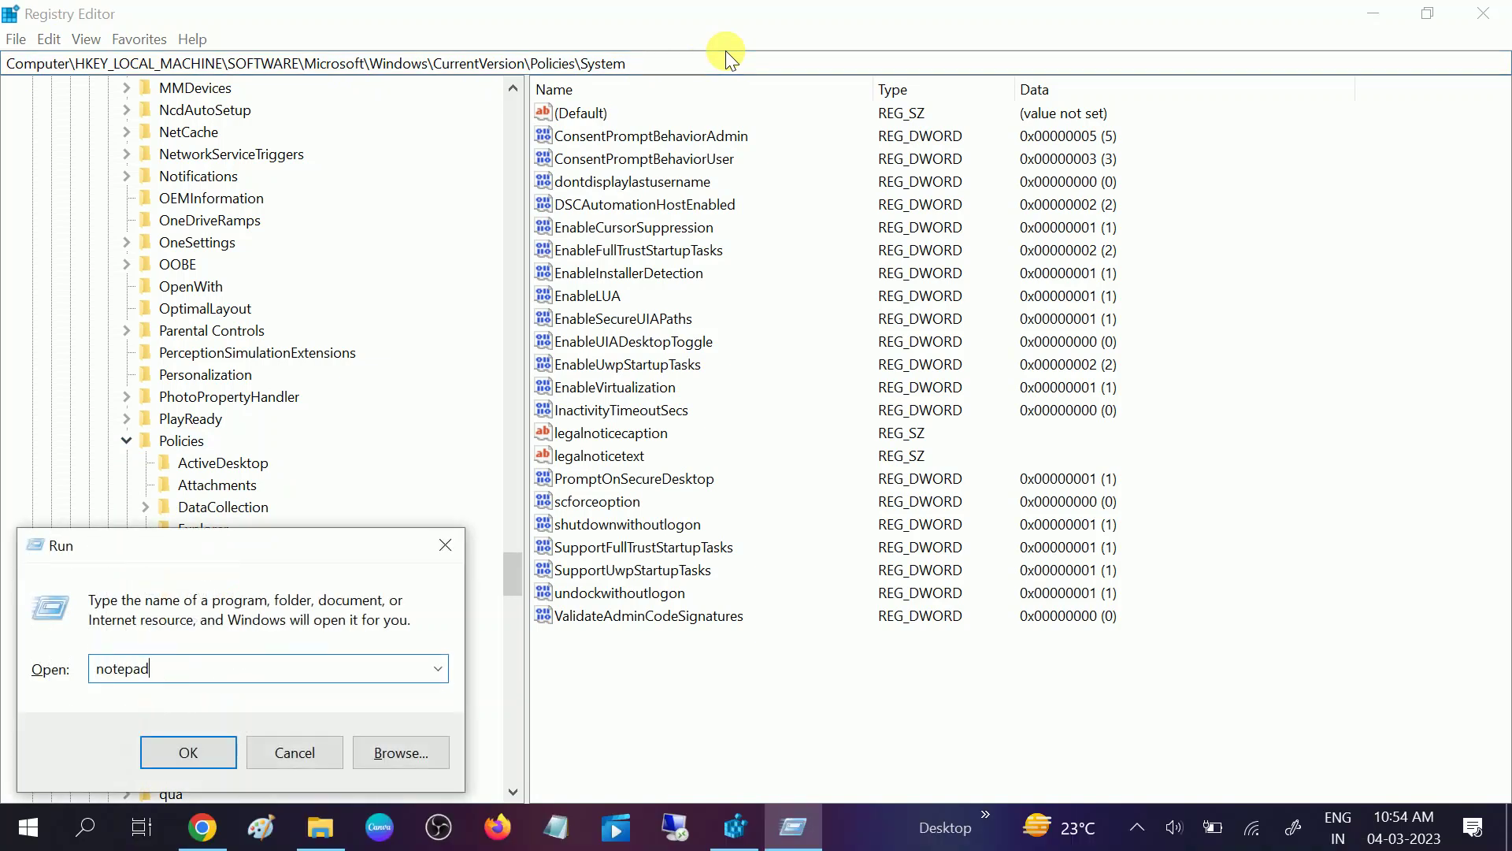
pyautogui.press('Return')
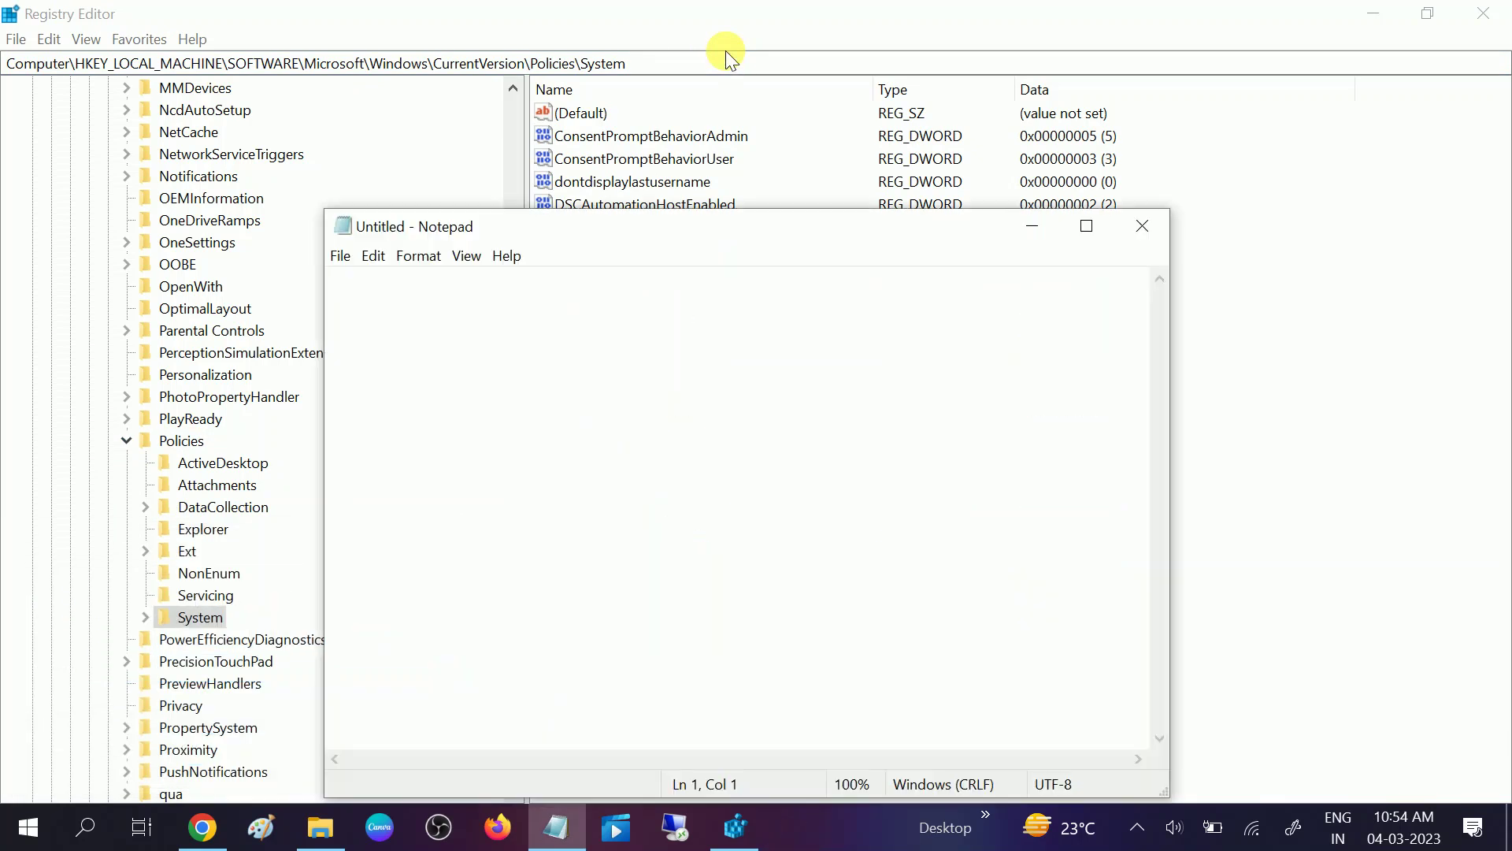
pyautogui.hotkey('ctrl', 'v')
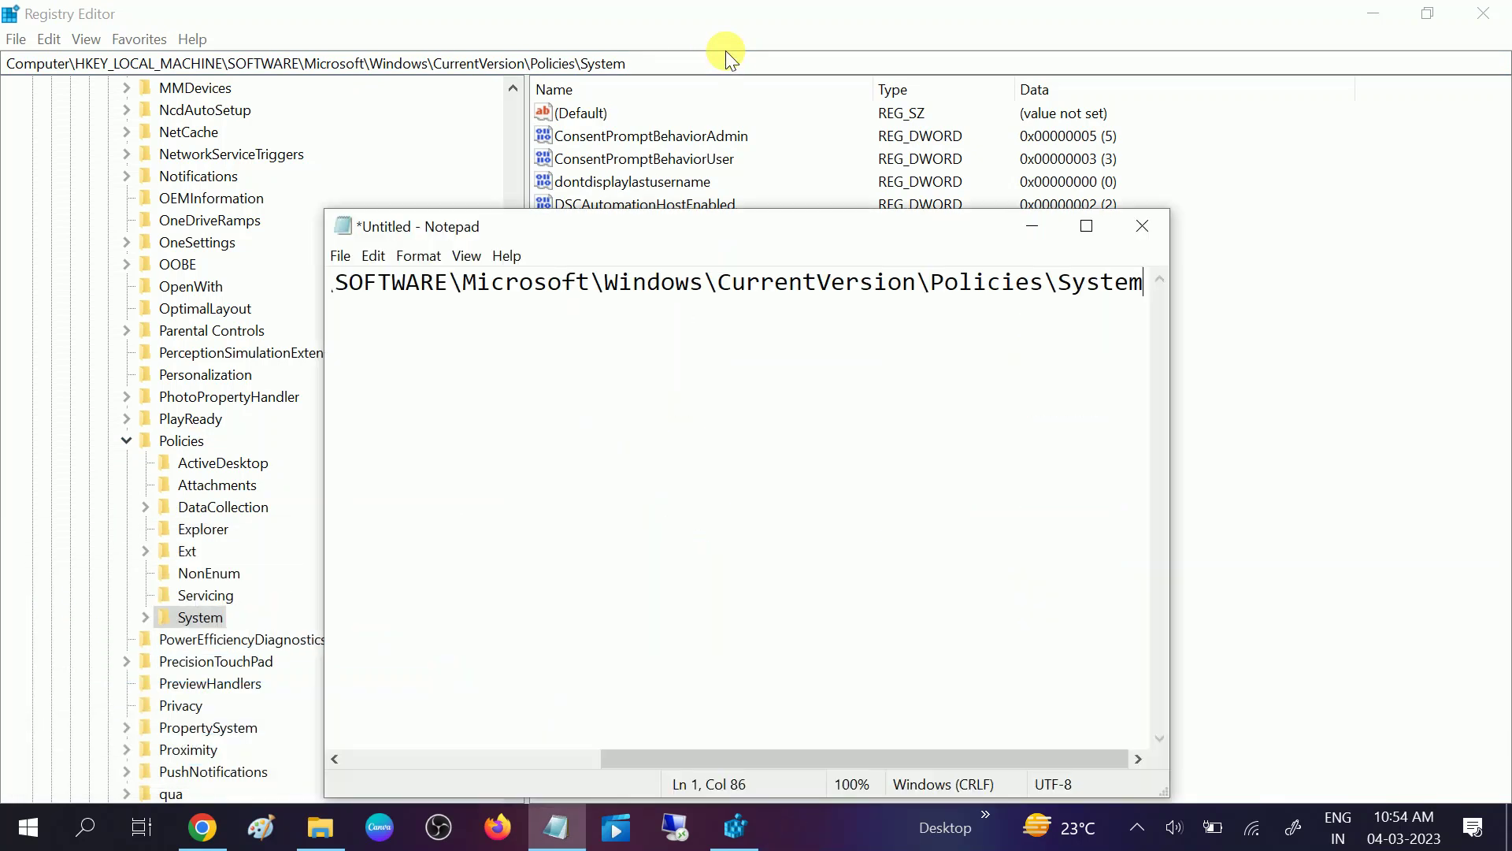
pyautogui.click(1032, 226)
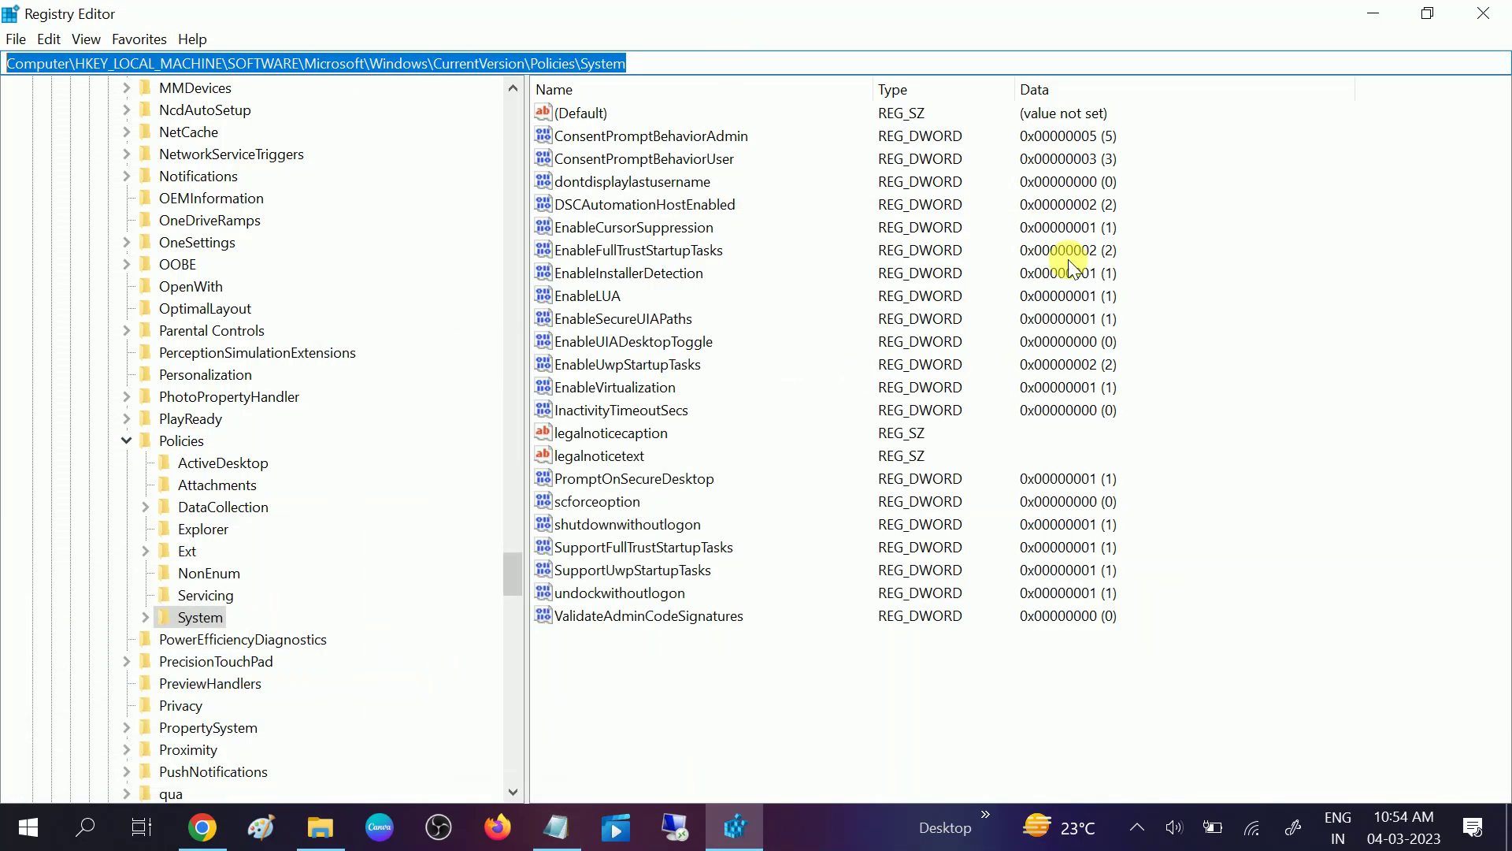
# Step: Edit the EnableLUA value, replacing its value data 1 with 0, and confirm
pyautogui.click(589, 298)
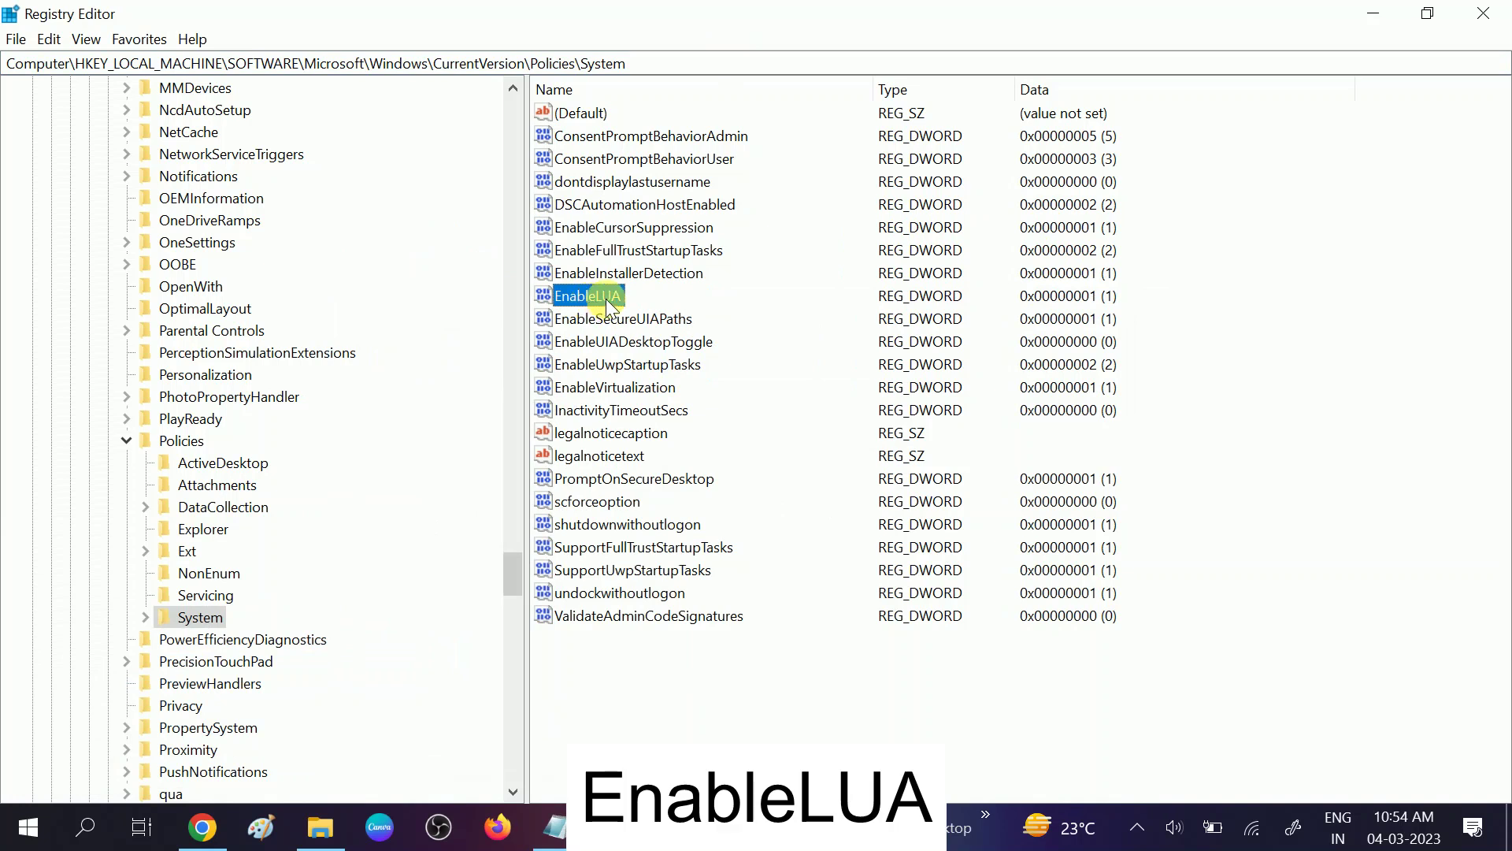
pyautogui.doubleClick(602, 298)
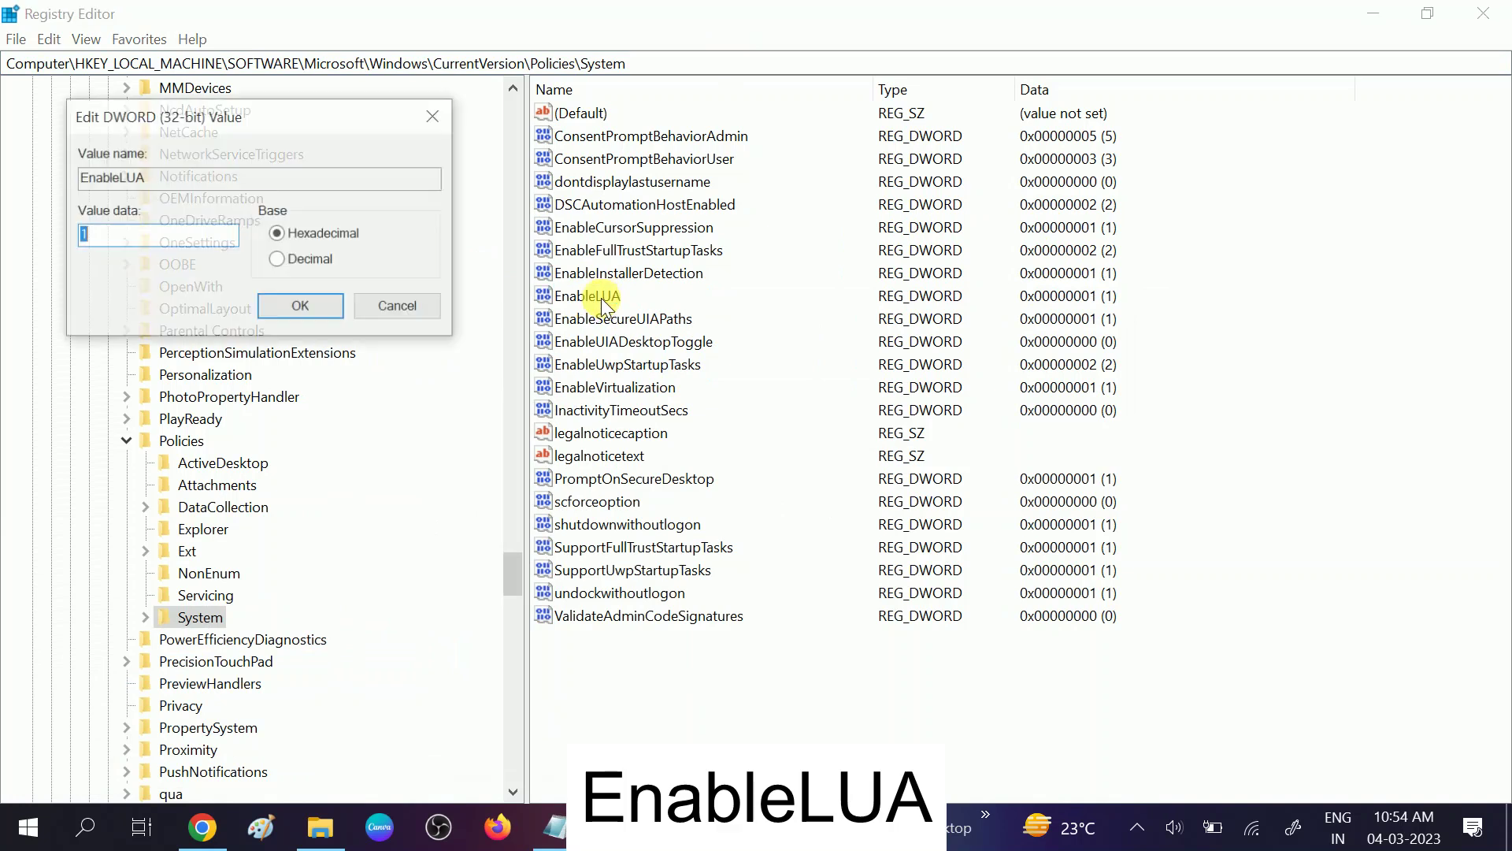
pyautogui.moveTo(318, 101); pyautogui.dragTo(548, 164)
pyautogui.moveTo(690, 162); pyautogui.dragTo(852, 148)
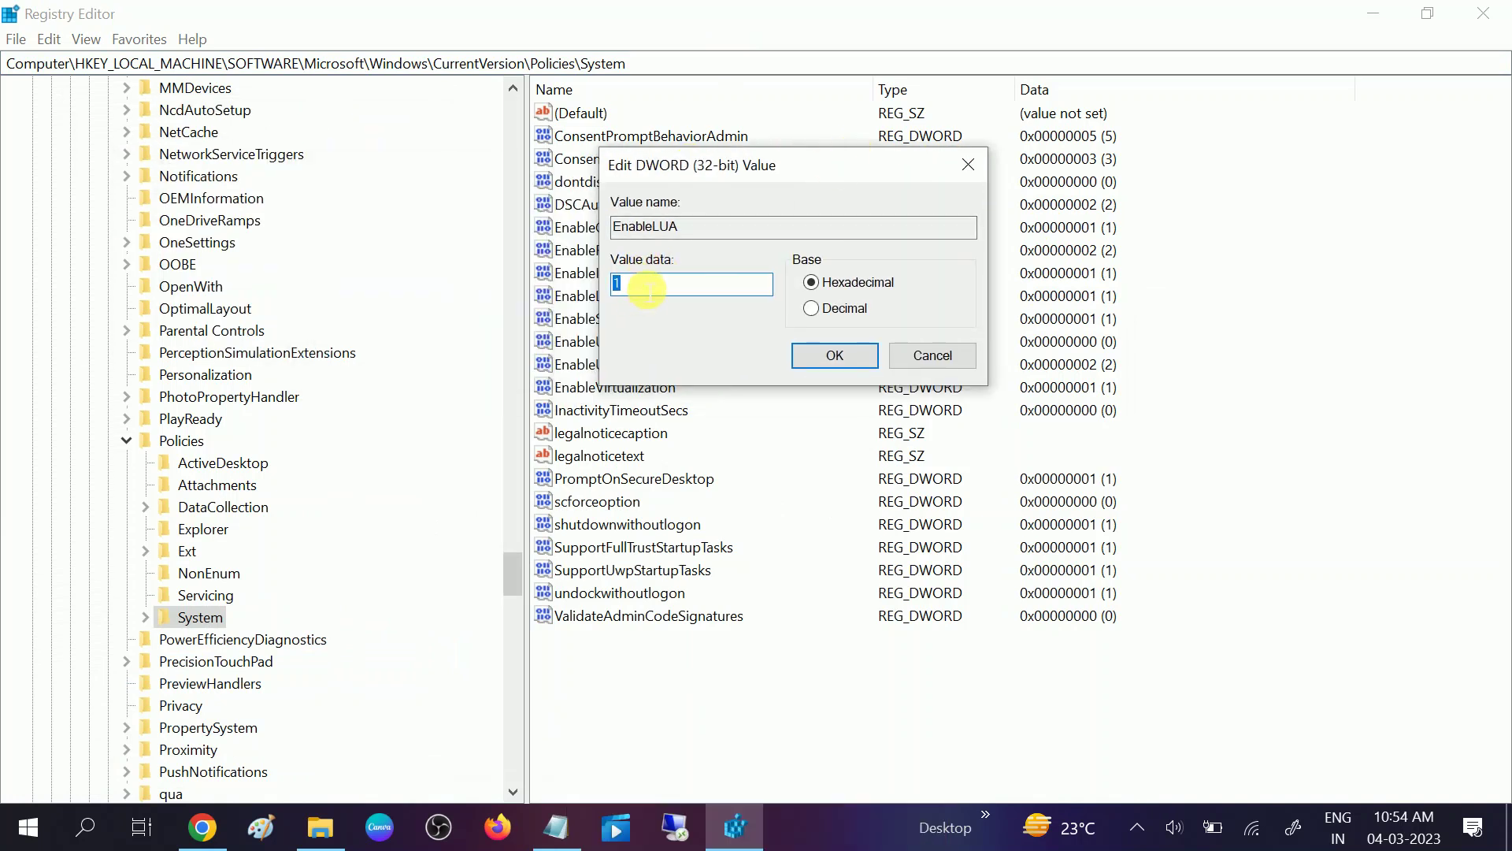
pyautogui.click(648, 292)
pyautogui.moveTo(649, 291); pyautogui.dragTo(602, 299)
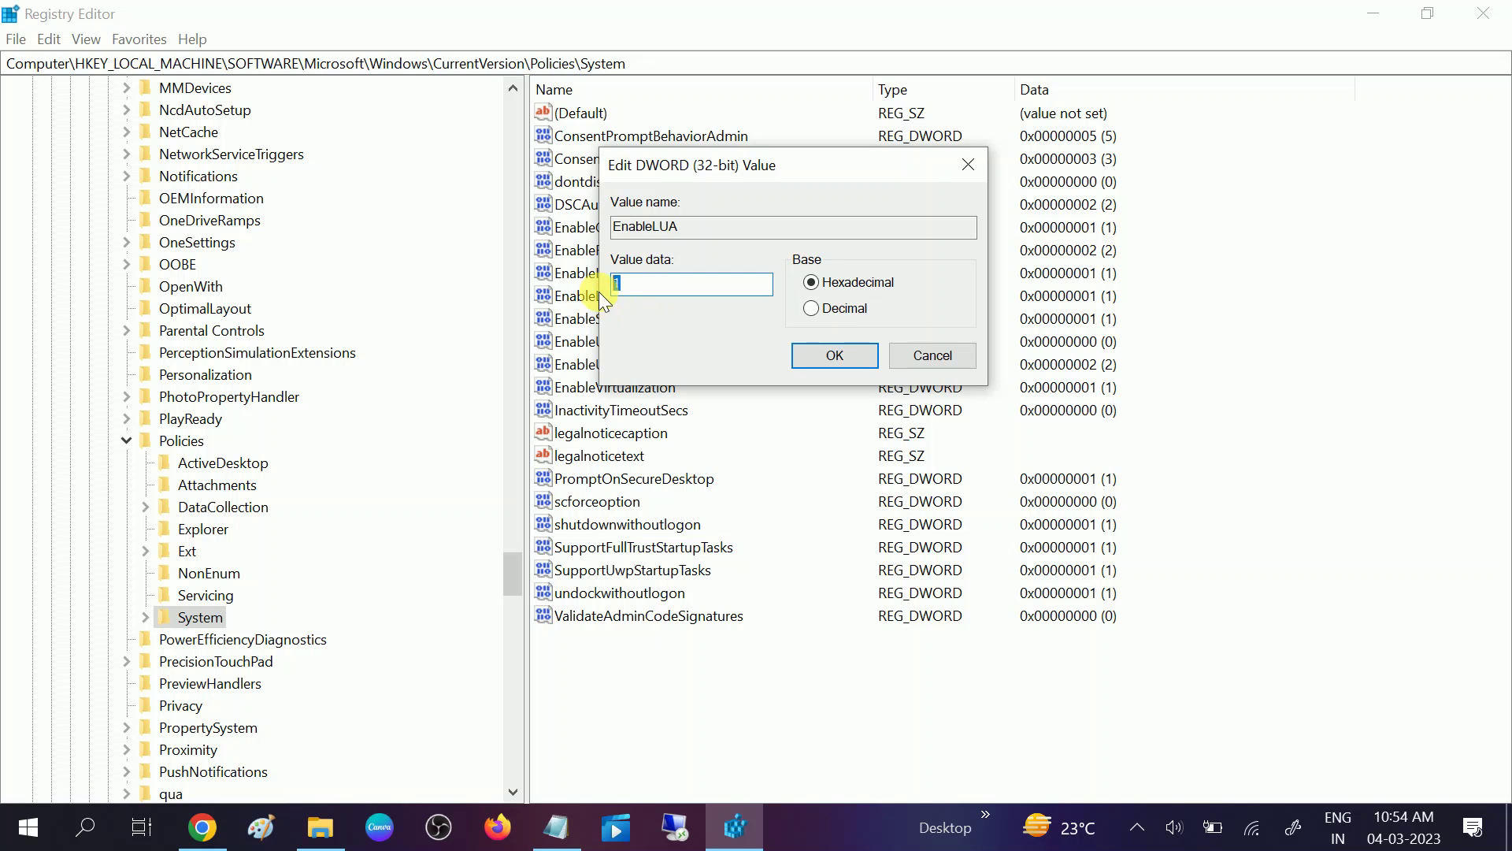
pyautogui.write('0')
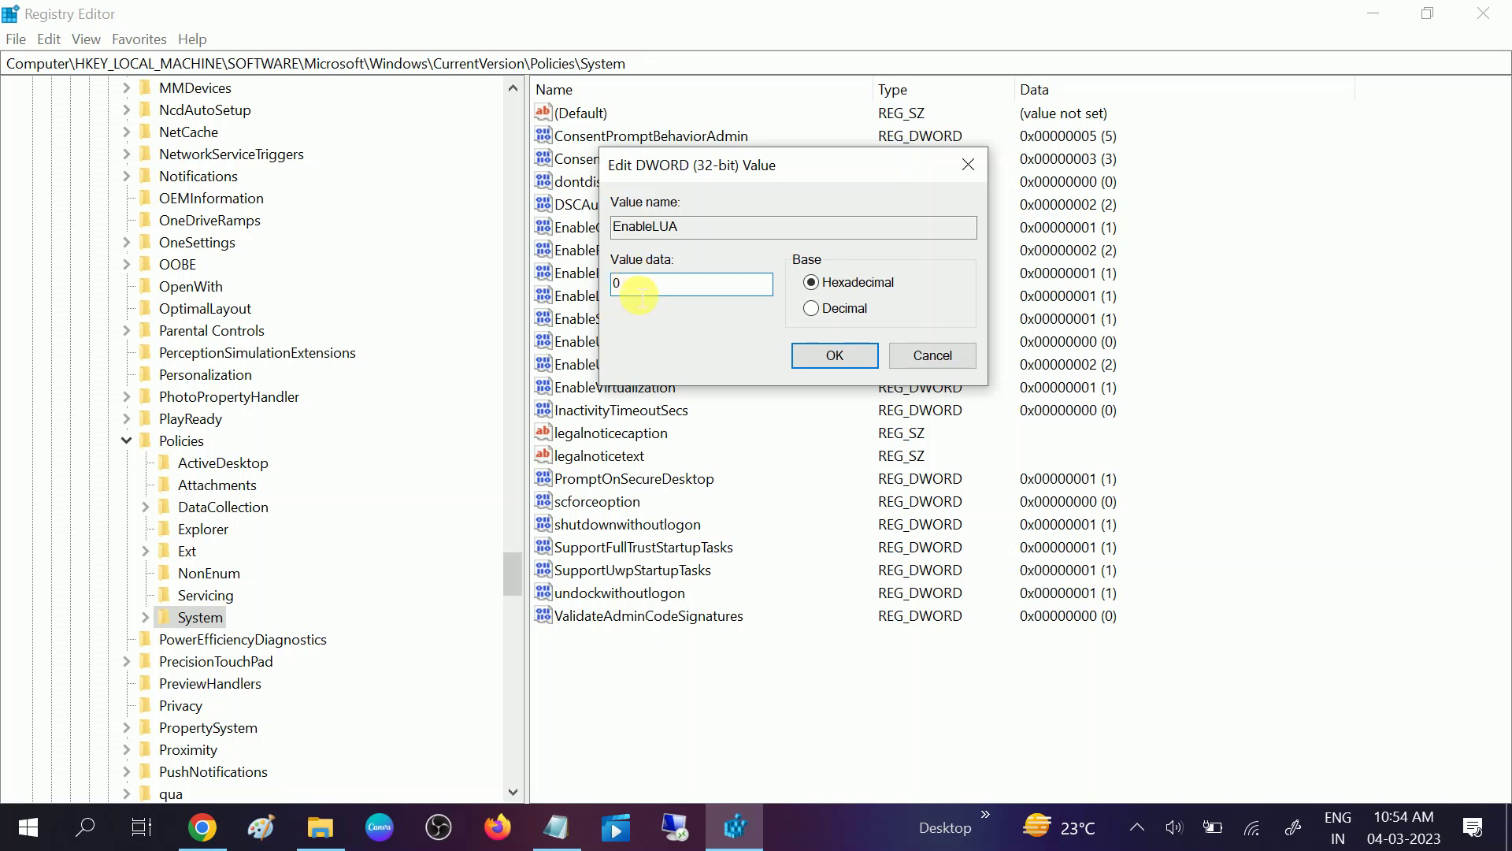
pyautogui.click(826, 356)
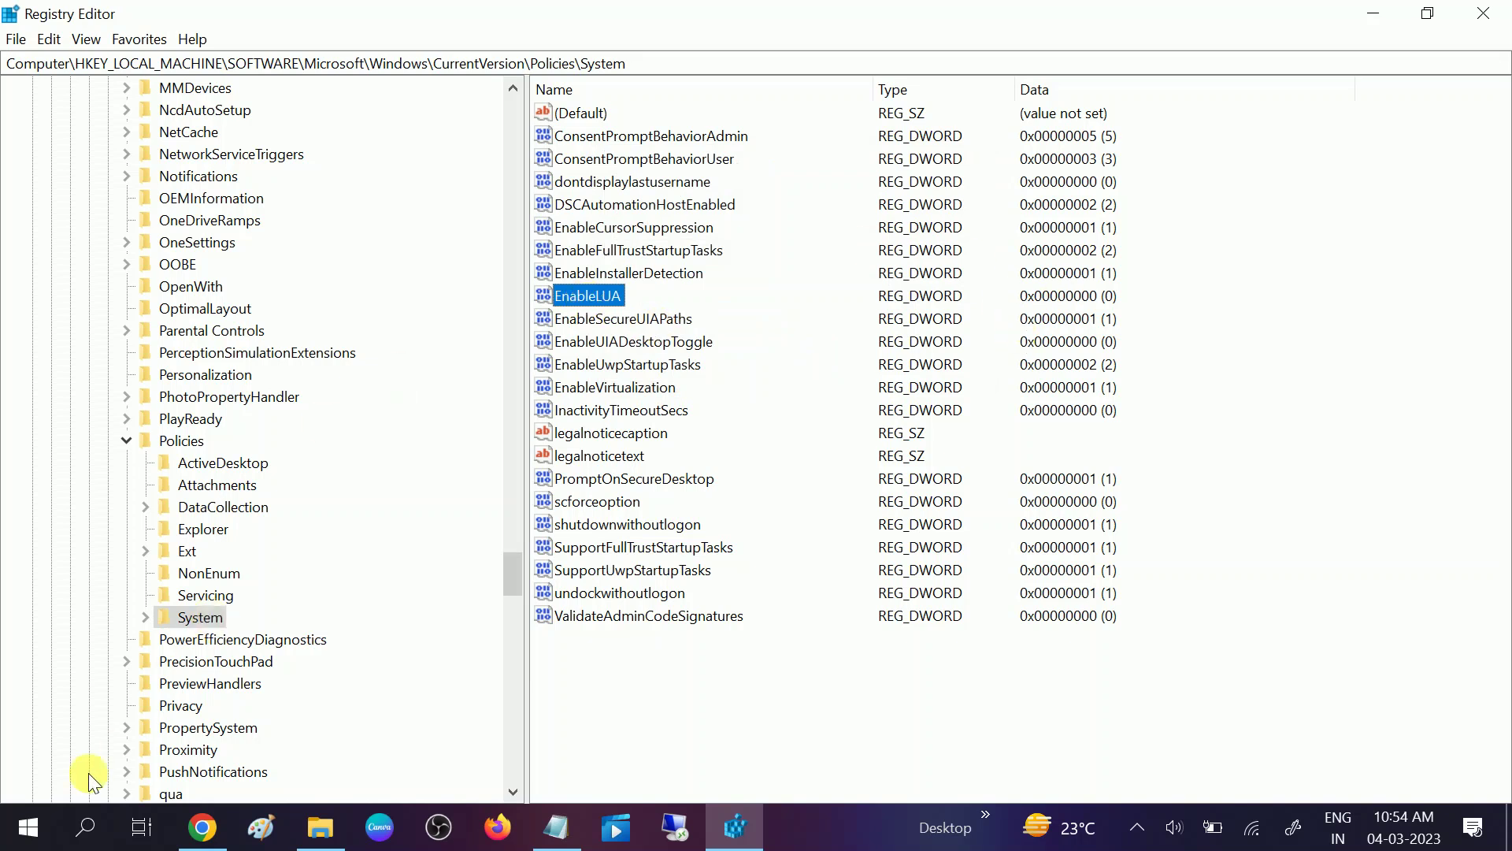
# Step: Change EnableLUA's value data back to 1 and confirm
pyautogui.click(40, 827)
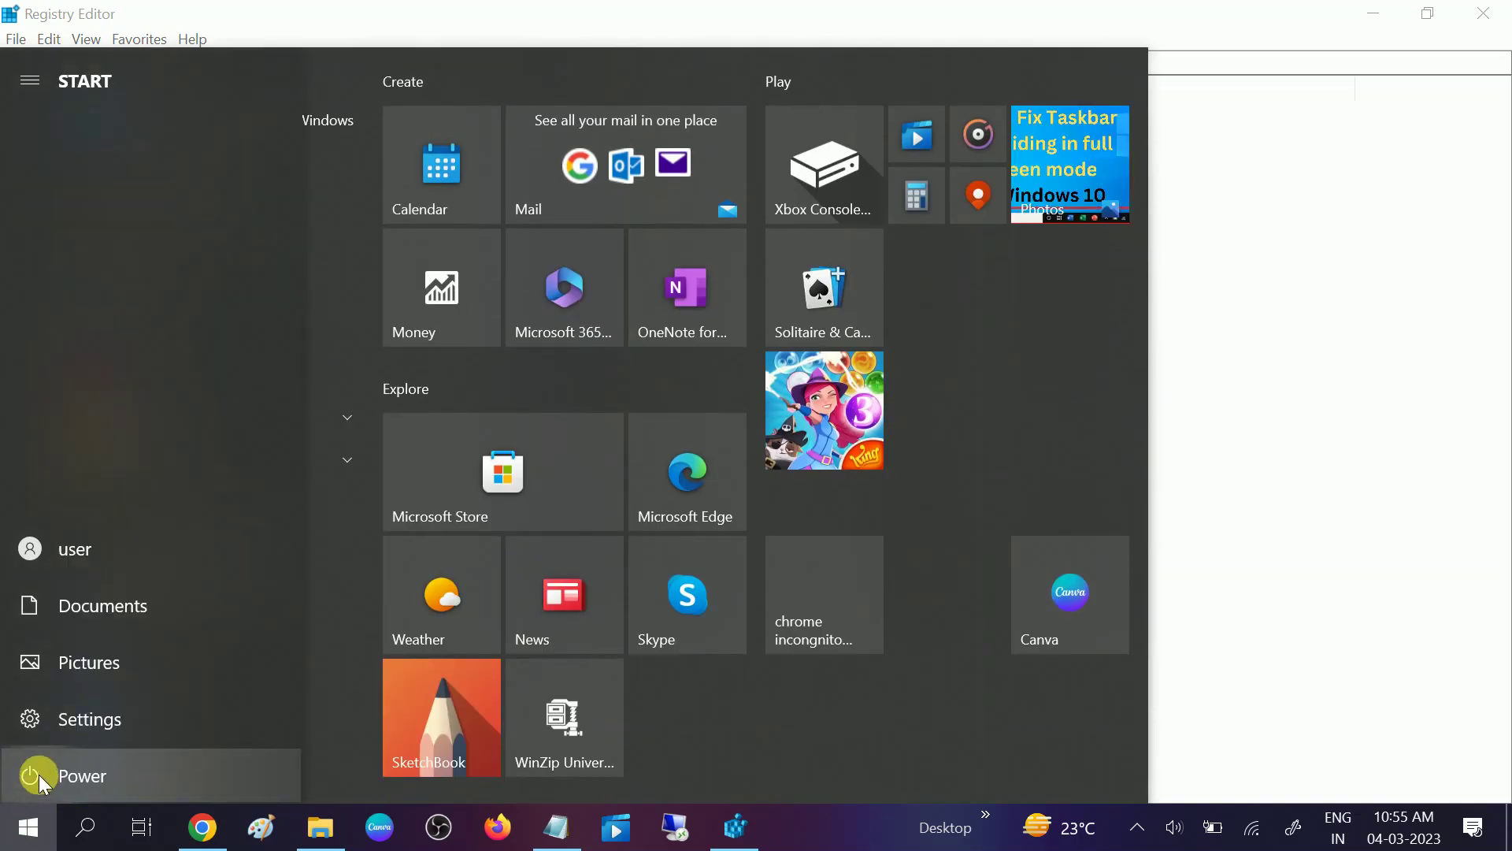
pyautogui.click(1231, 473)
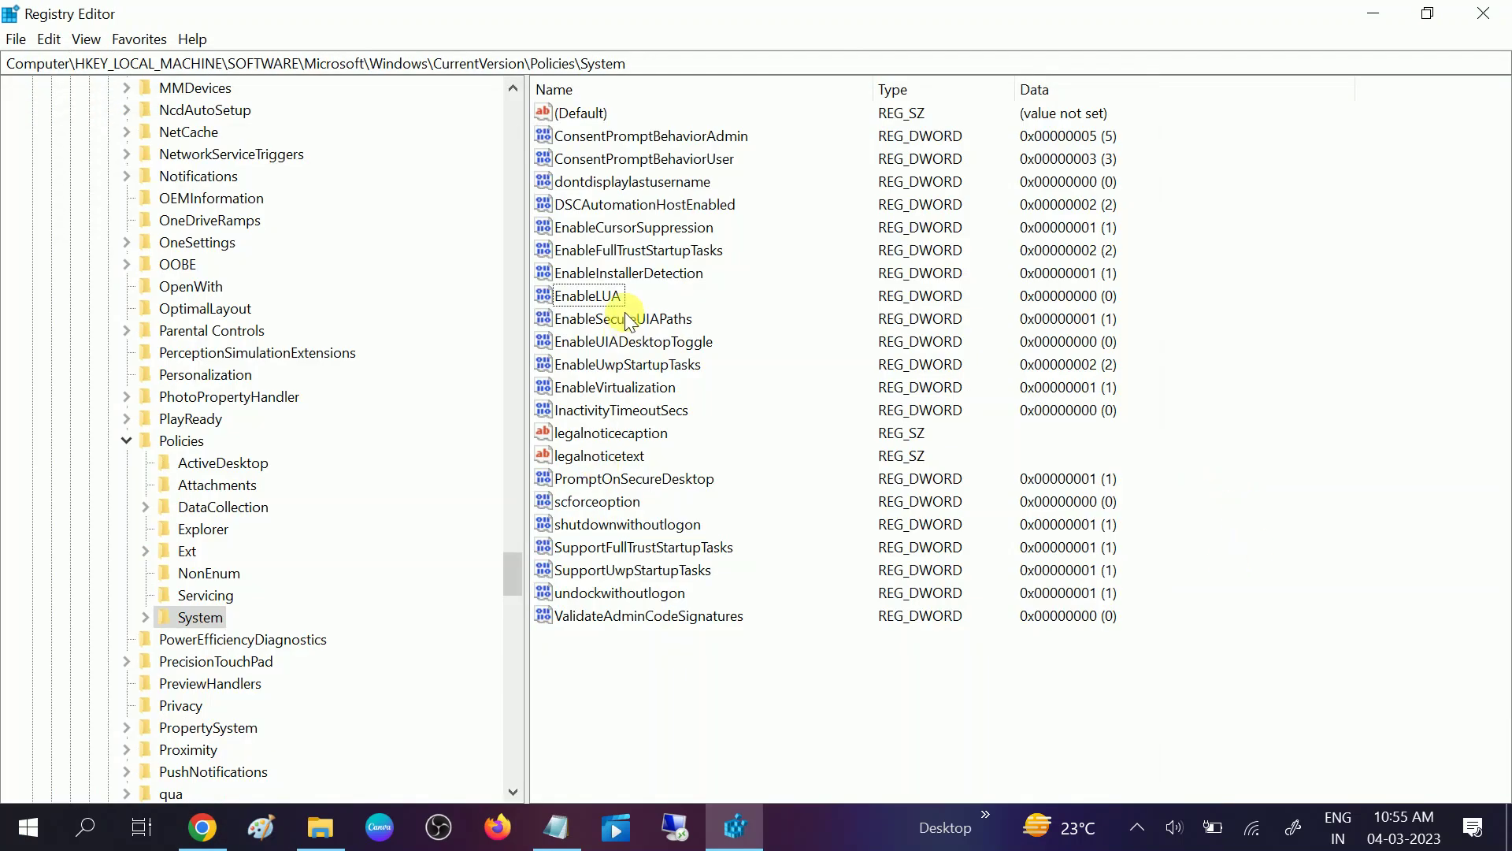
pyautogui.doubleClick(596, 295)
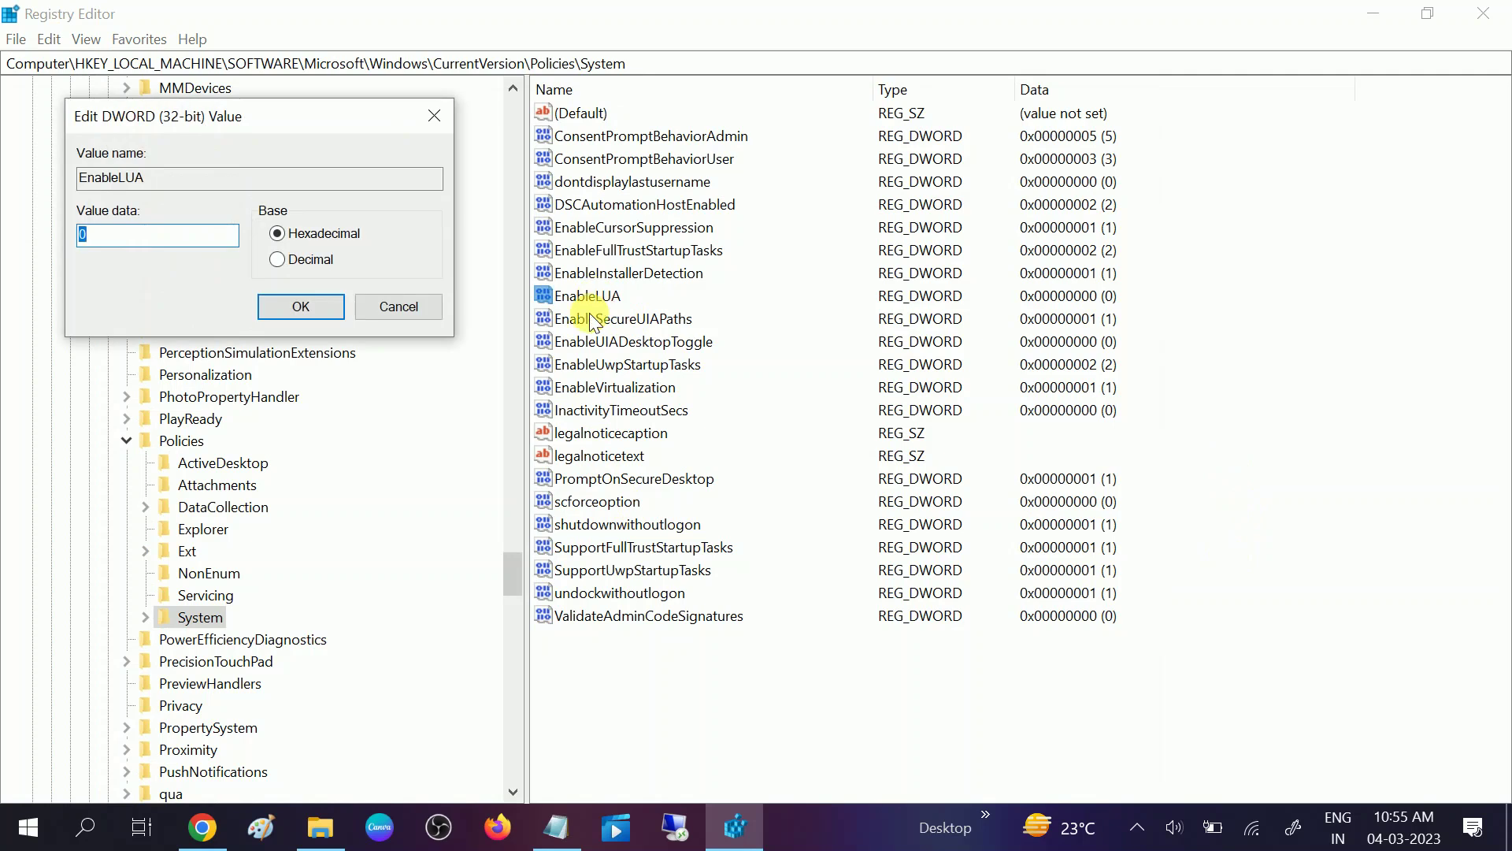
pyautogui.write('1')
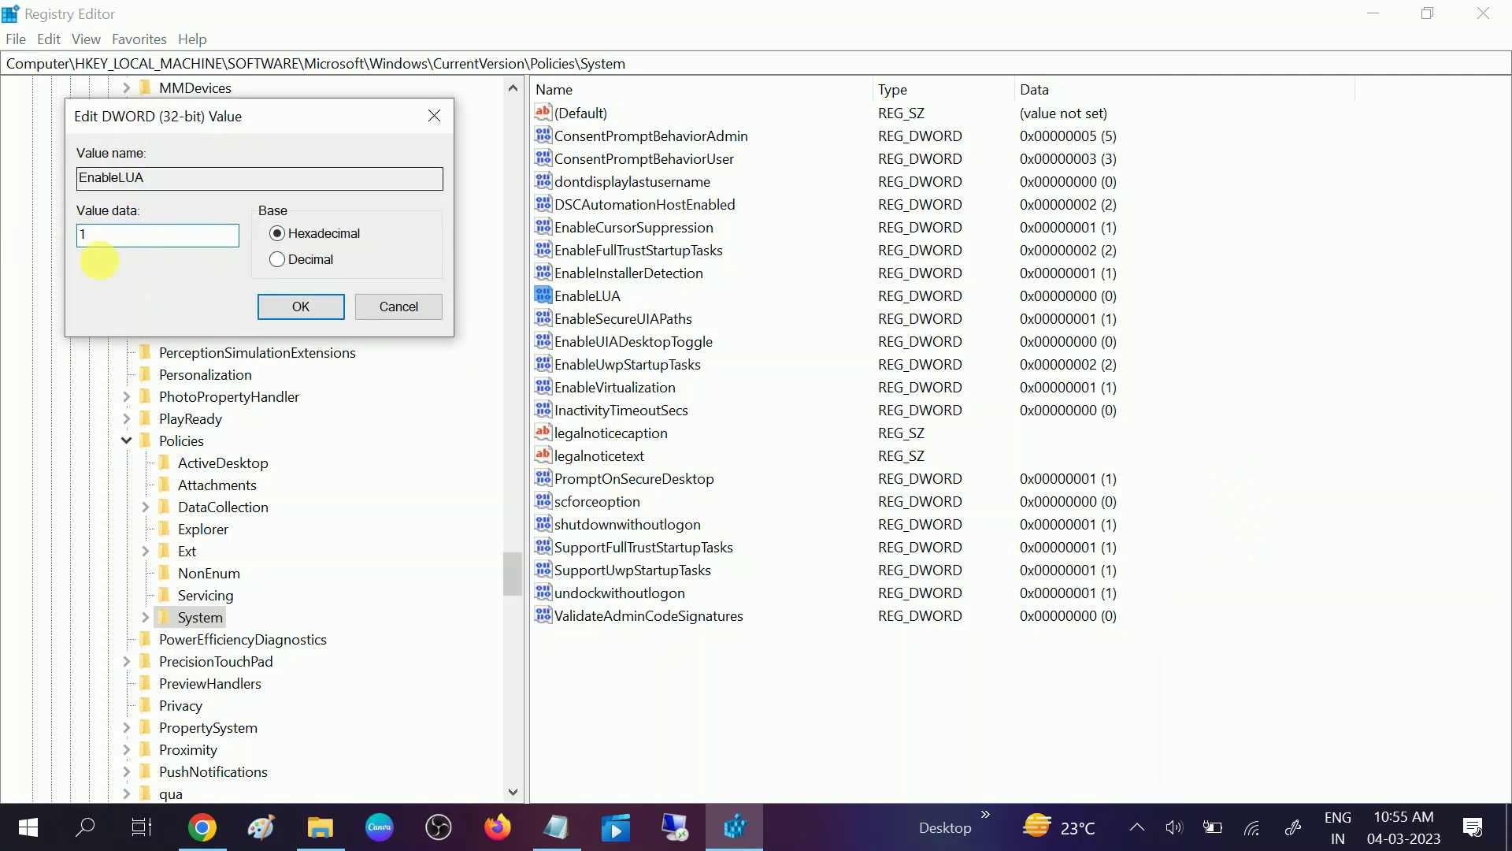
pyautogui.click(292, 311)
# Step: Close Registry Editor and refresh the desktop
pyautogui.click(1483, 13)
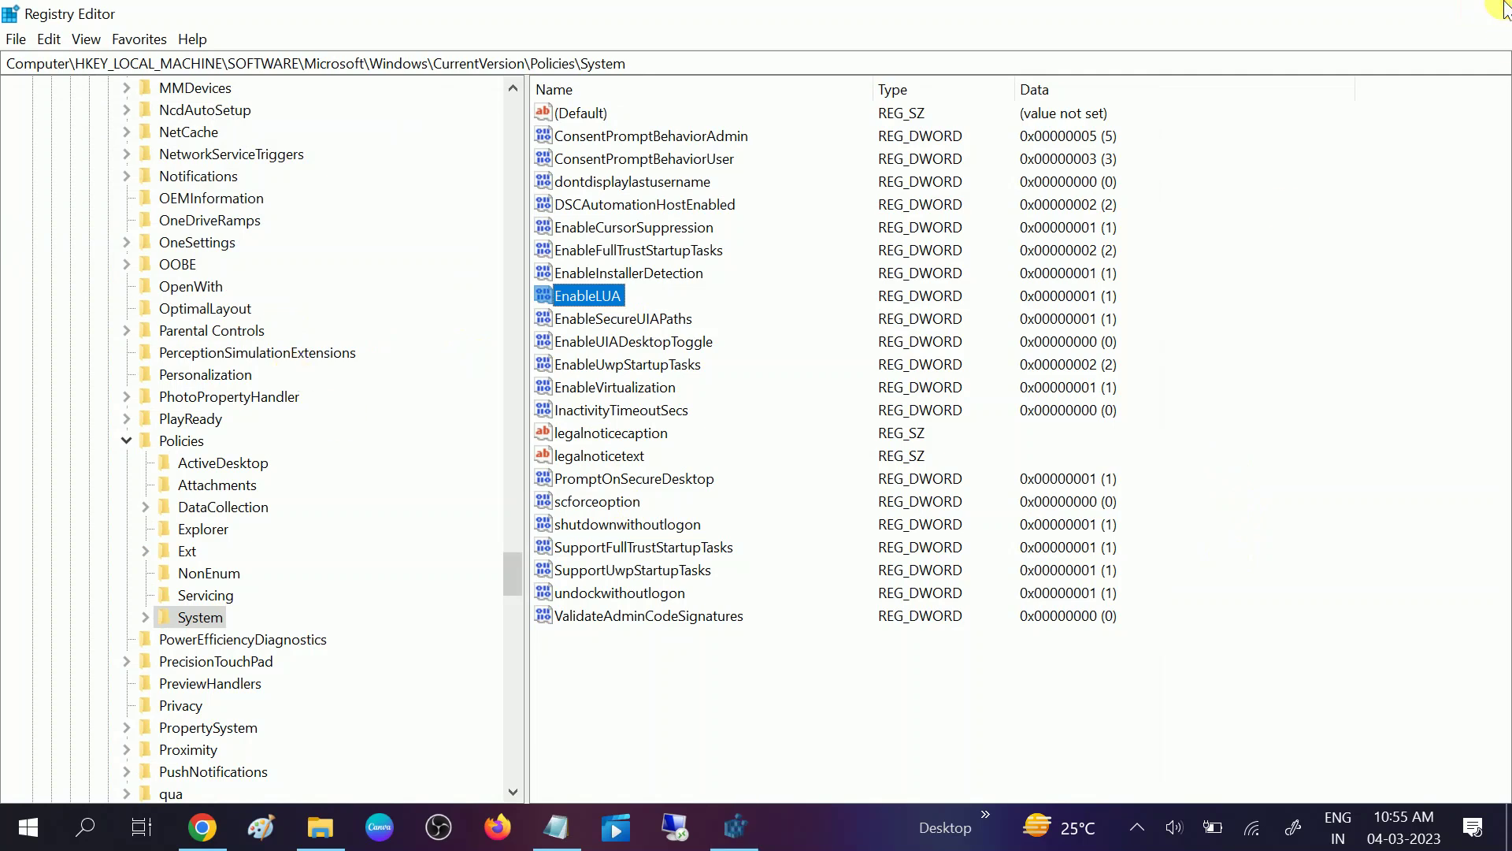
pyautogui.rightClick(1028, 290)
pyautogui.click(1069, 340)
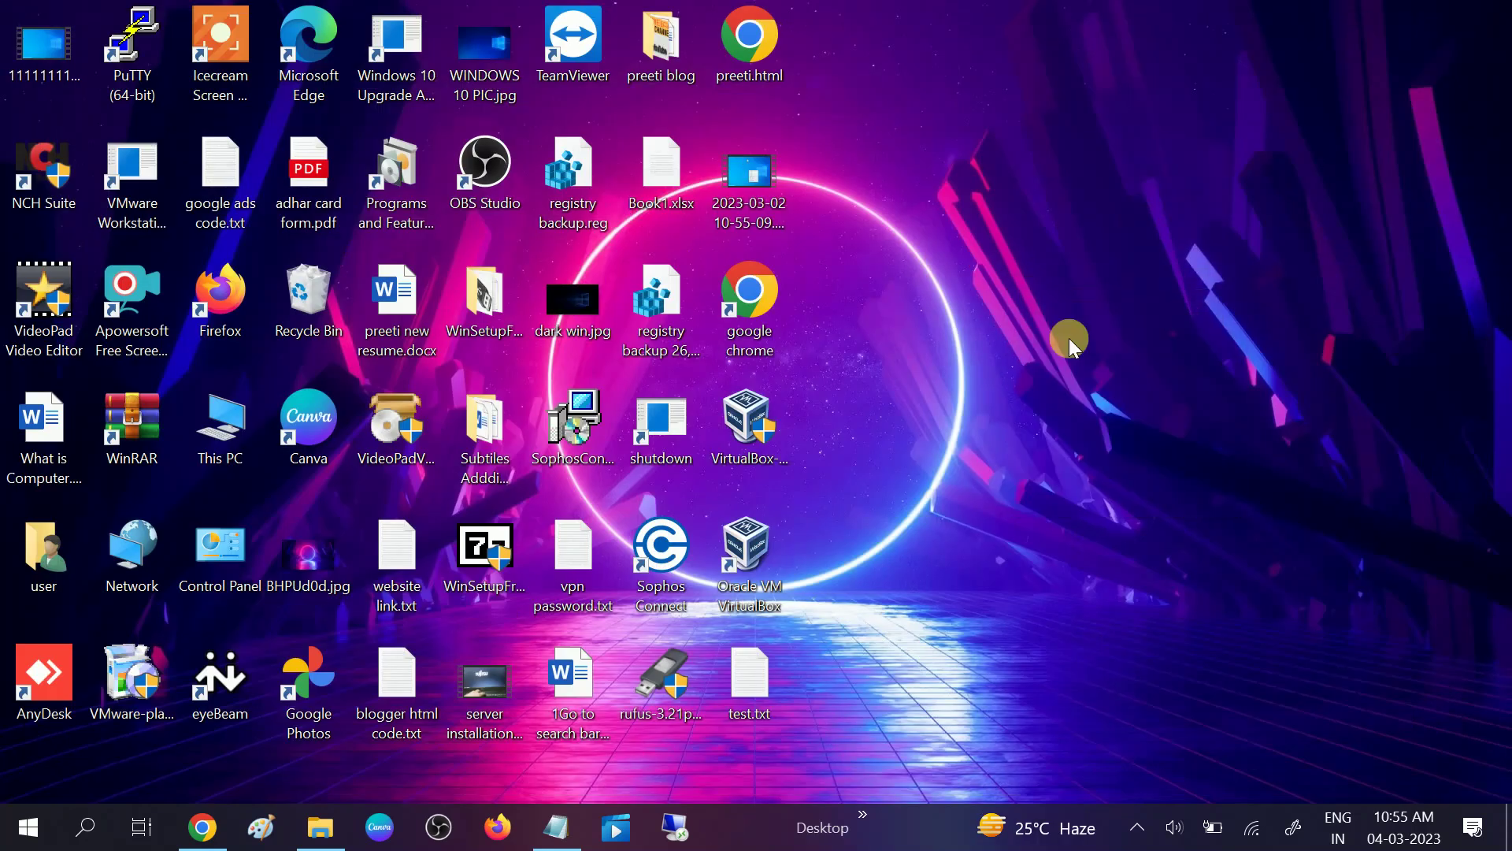